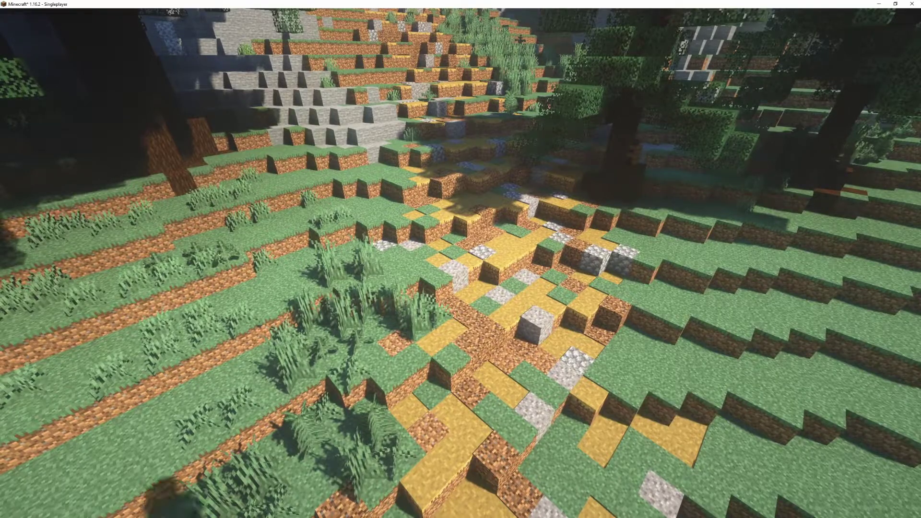
Switch the game to Creative Mode and equip the spruce slab from the hotbar.
{"action": "key", "text": "F3+n"}
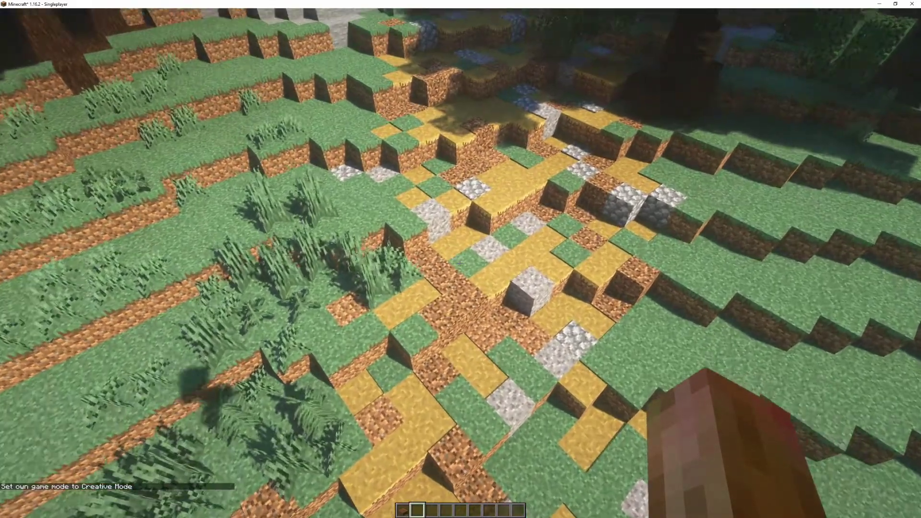
{"action": "key", "text": "w"}
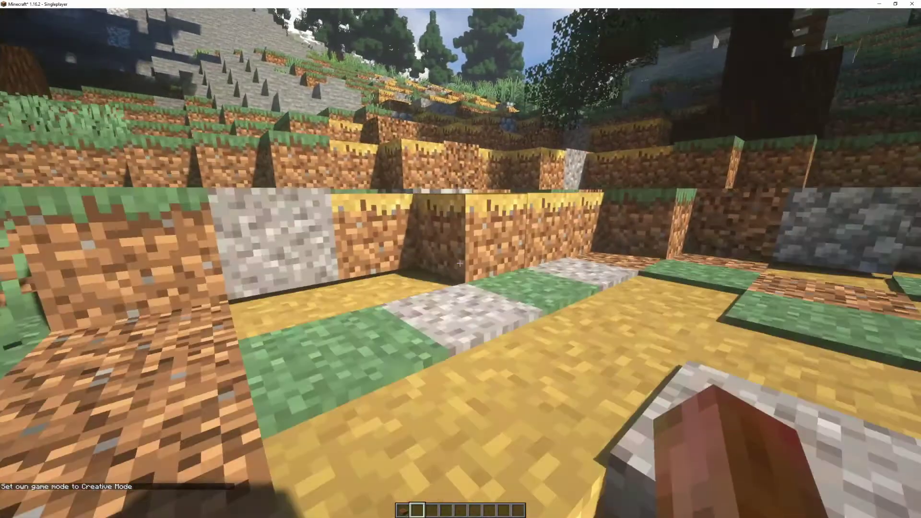
{"action": "key", "text": "1"}
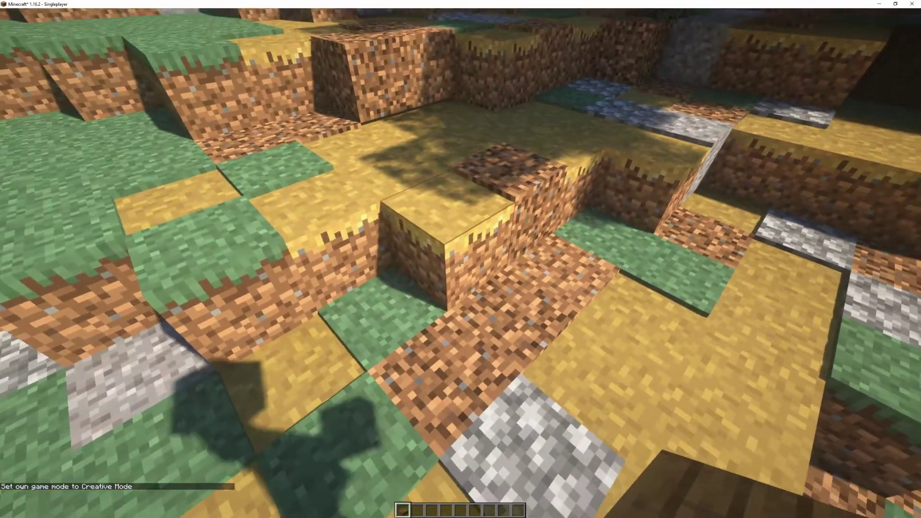
Replace grass blocks in the path with spruce slabs forming an L shape.
{"action": "left_click", "coordinate": [460, 264]}
{"action": "right_click", "coordinate": [460, 264]}
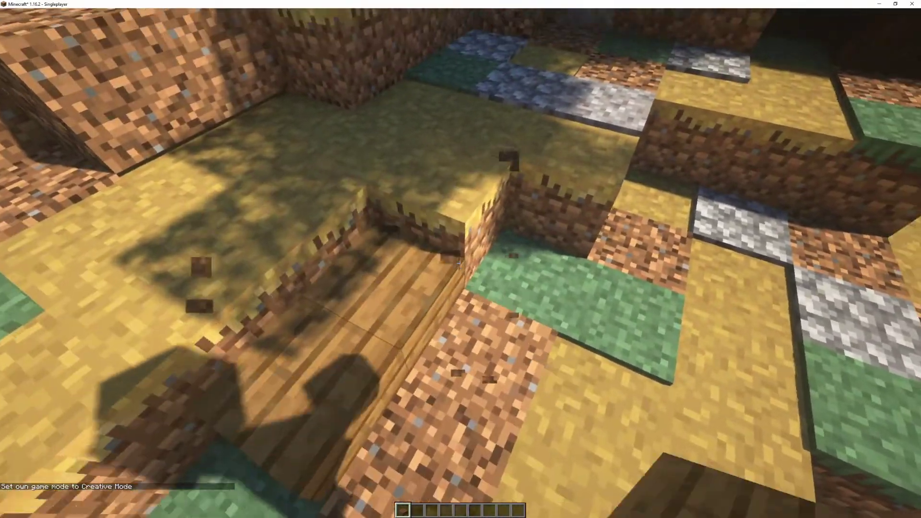
{"action": "left_click", "coordinate": [461, 264]}
{"action": "left_click", "coordinate": [461, 263]}
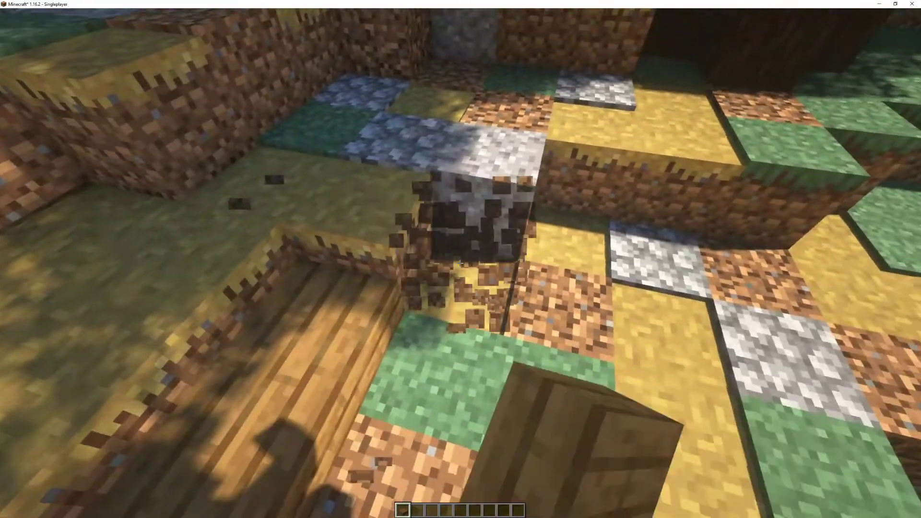
{"action": "right_click", "coordinate": [461, 263]}
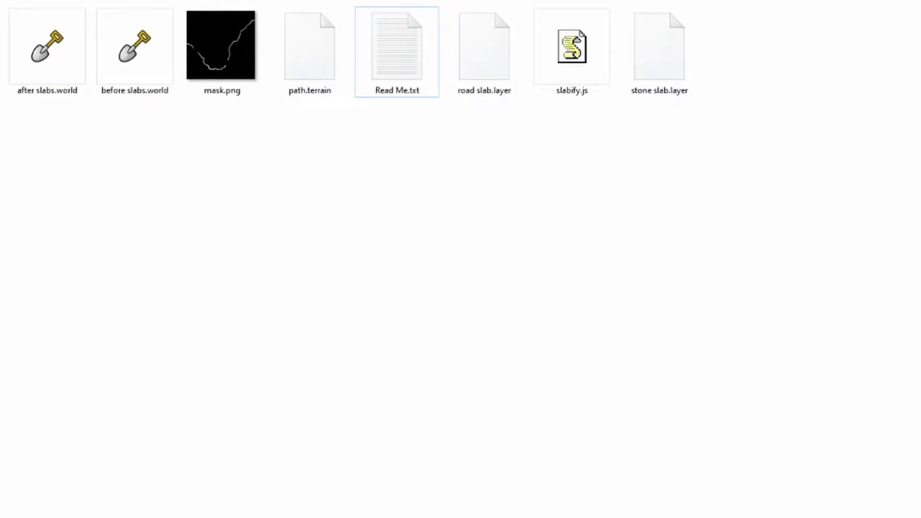
Review the Slabify files: before slabs world, path.terrain, road and stone slab layers, slabify.js, Read Me.txt.
{"action": "left_click", "coordinate": [152, 54]}
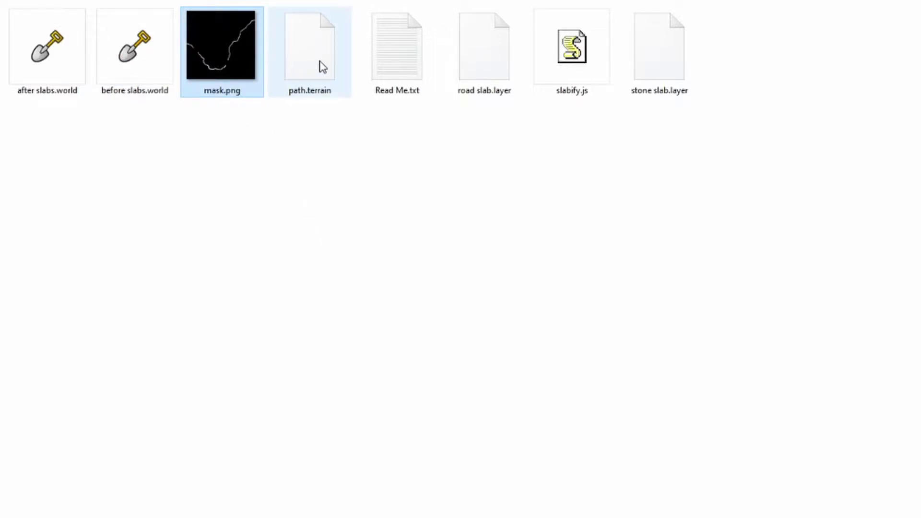
{"action": "left_click", "coordinate": [323, 67]}
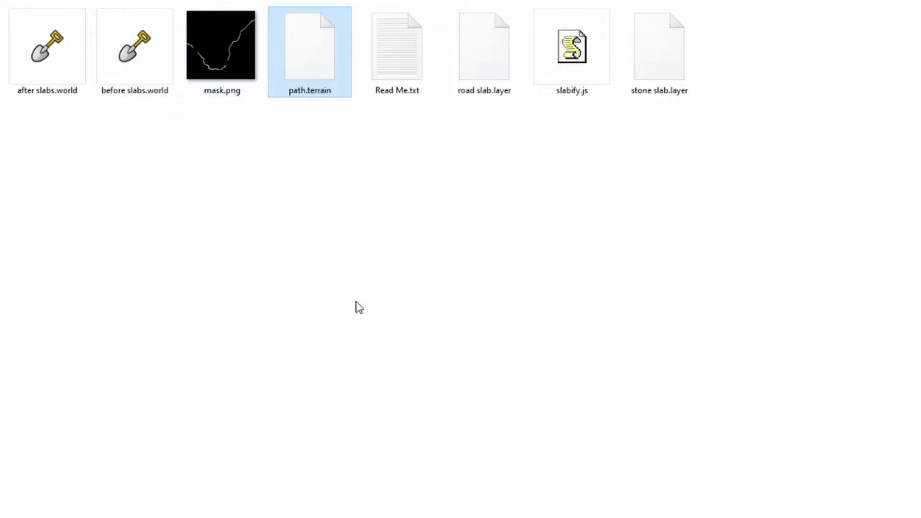
{"action": "left_click", "coordinate": [467, 70]}
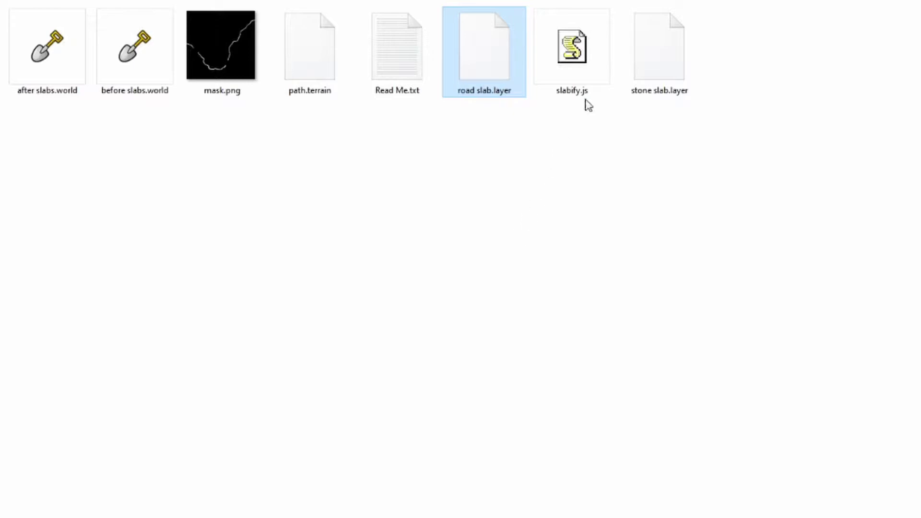
{"action": "left_click", "coordinate": [692, 66]}
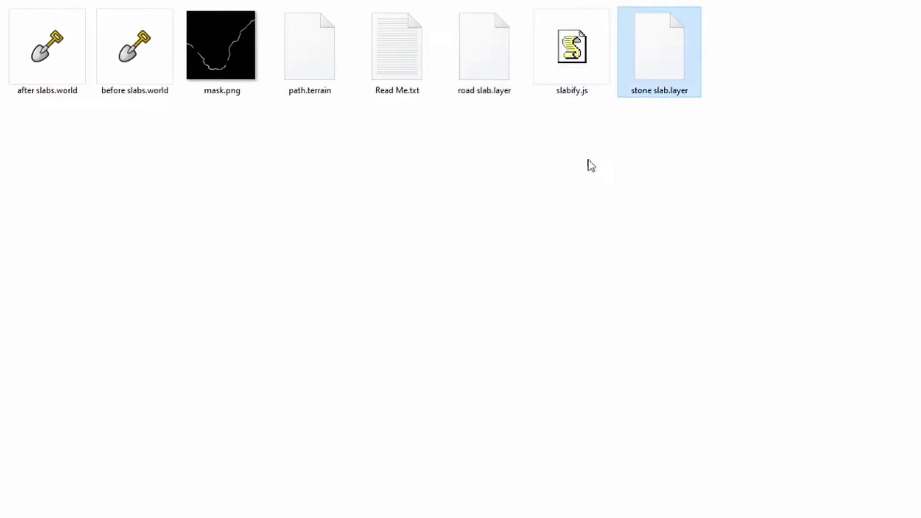
{"action": "left_click", "coordinate": [576, 58]}
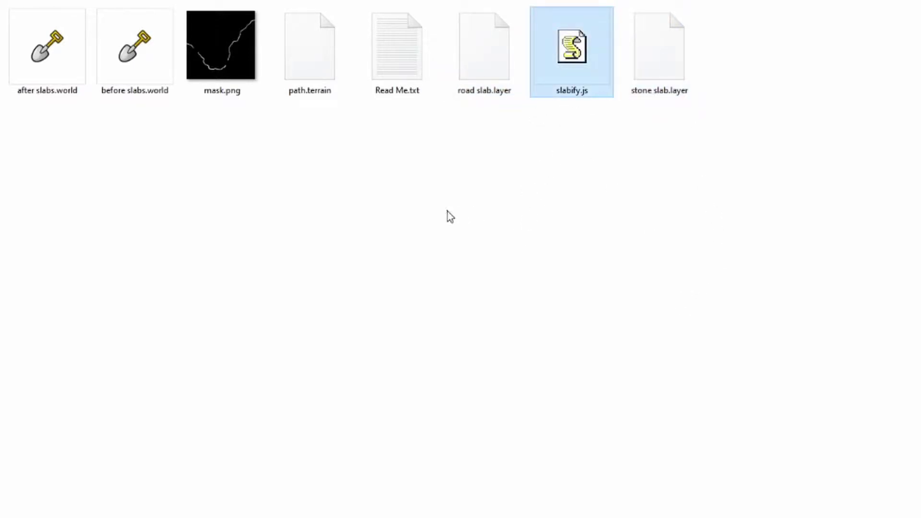
{"action": "left_click", "coordinate": [391, 69]}
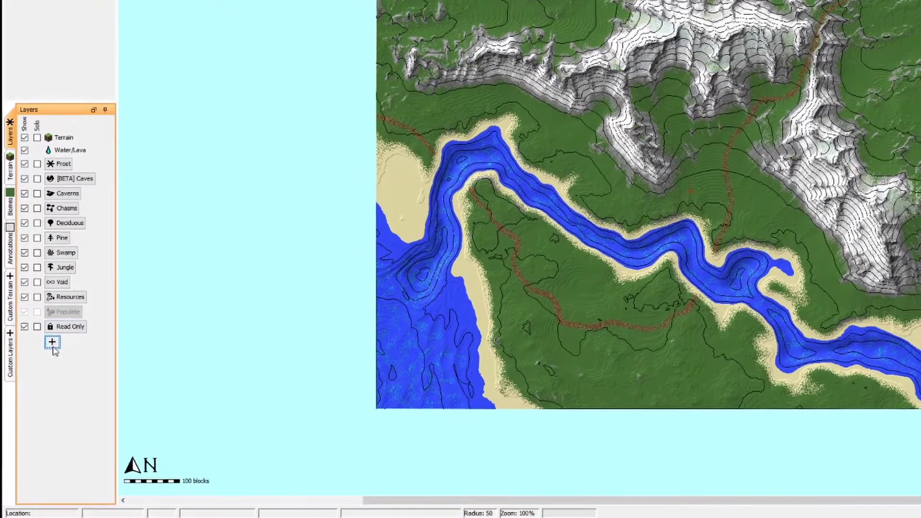
Add a new custom ground cover layer and bring up its material settings.
{"action": "left_click", "coordinate": [53, 342]}
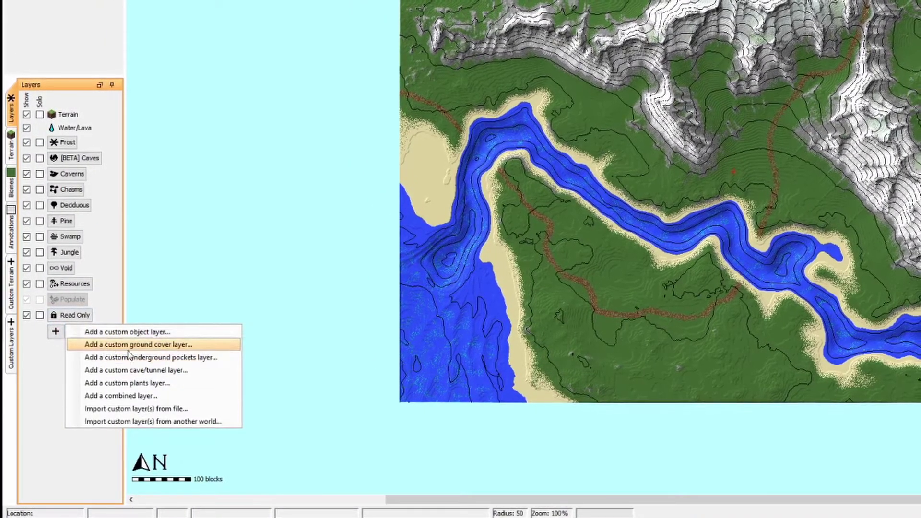
{"action": "left_click", "coordinate": [150, 347]}
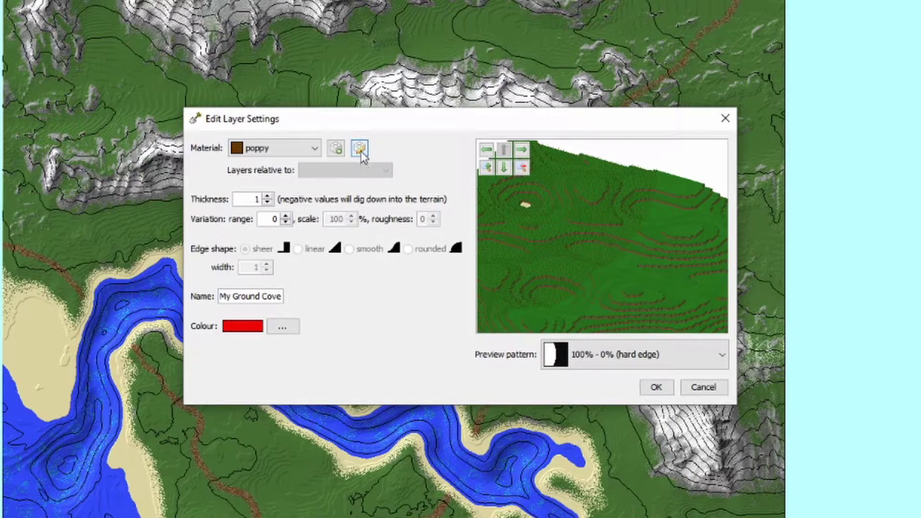
{"action": "left_click", "coordinate": [361, 150]}
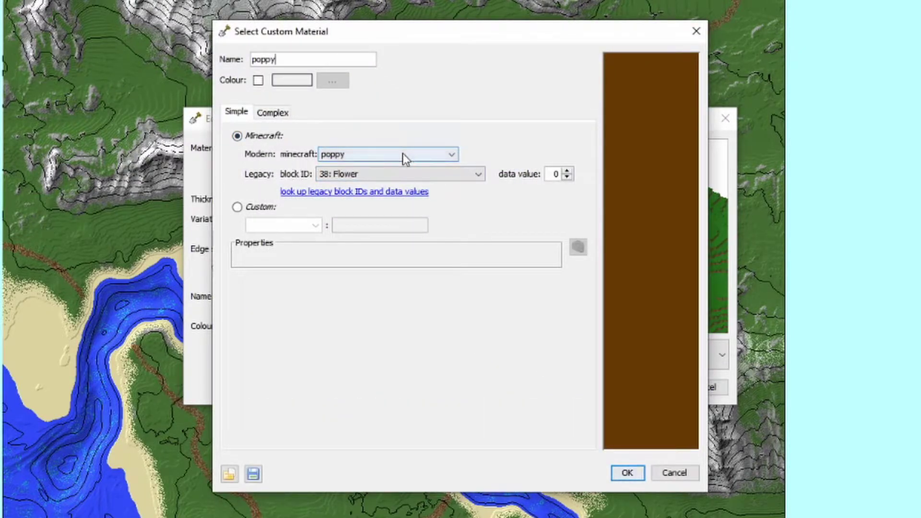
Set the layer material to spruce_slab with Type bottom instead of double.
{"action": "left_click", "coordinate": [399, 158]}
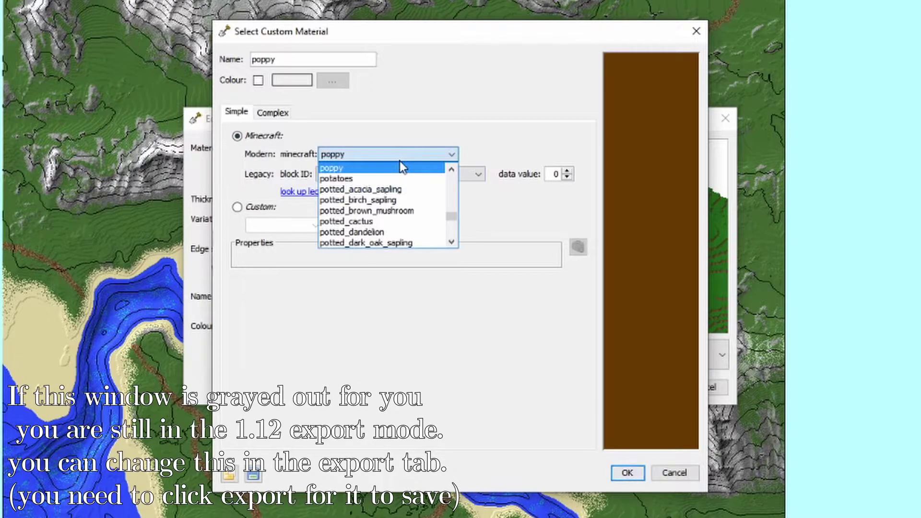
{"action": "type", "text": "spawner"}
{"action": "scroll", "coordinate": [392, 203], "scroll_direction": "down", "scroll_amount": 1}
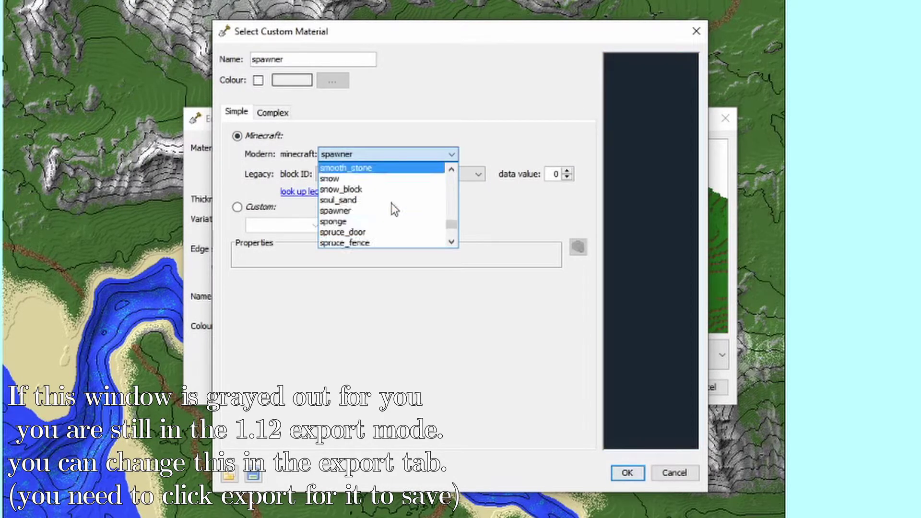
{"action": "scroll", "coordinate": [372, 207], "scroll_direction": "down", "scroll_amount": 2}
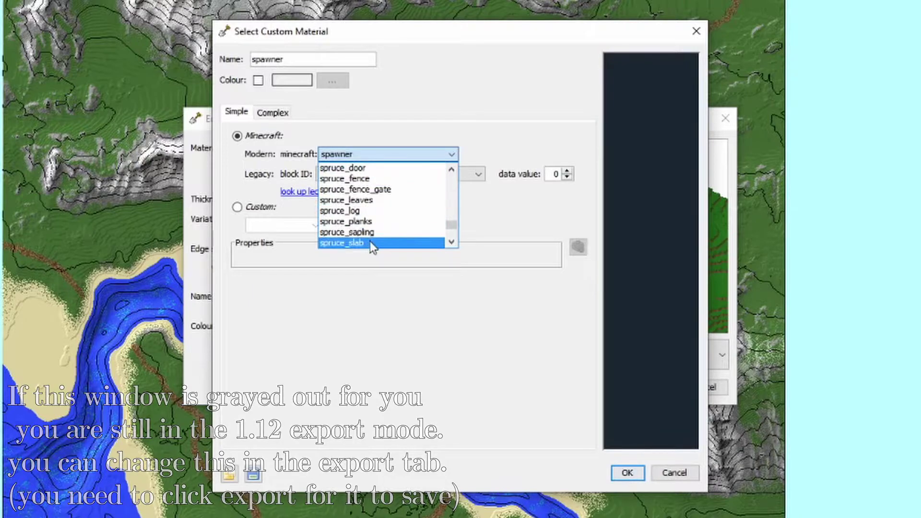
{"action": "left_click", "coordinate": [370, 243]}
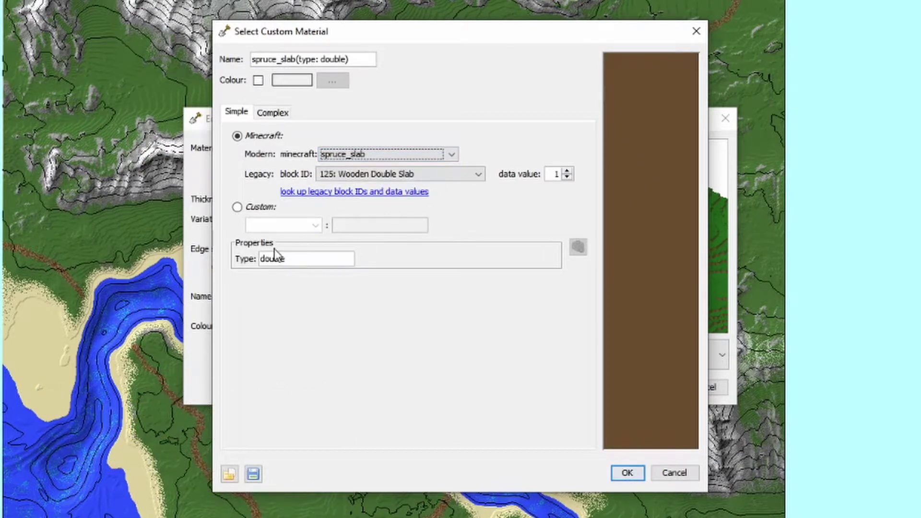
{"action": "double_click", "coordinate": [303, 259]}
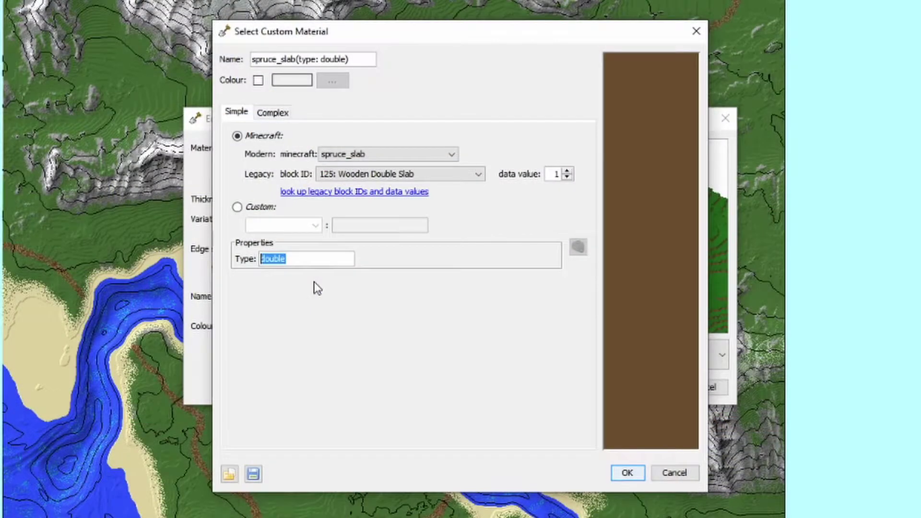
{"action": "type", "text": "bot"}
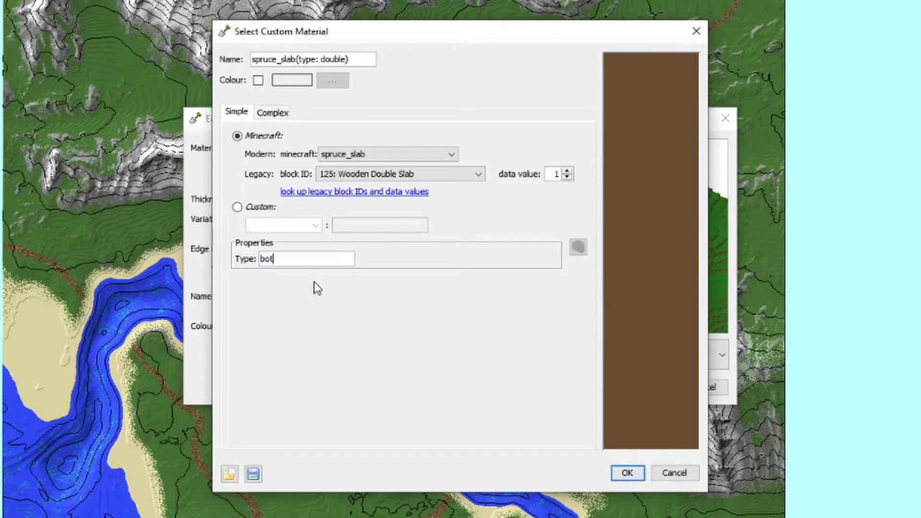
{"action": "type", "text": "tom"}
{"action": "left_click", "coordinate": [636, 475]}
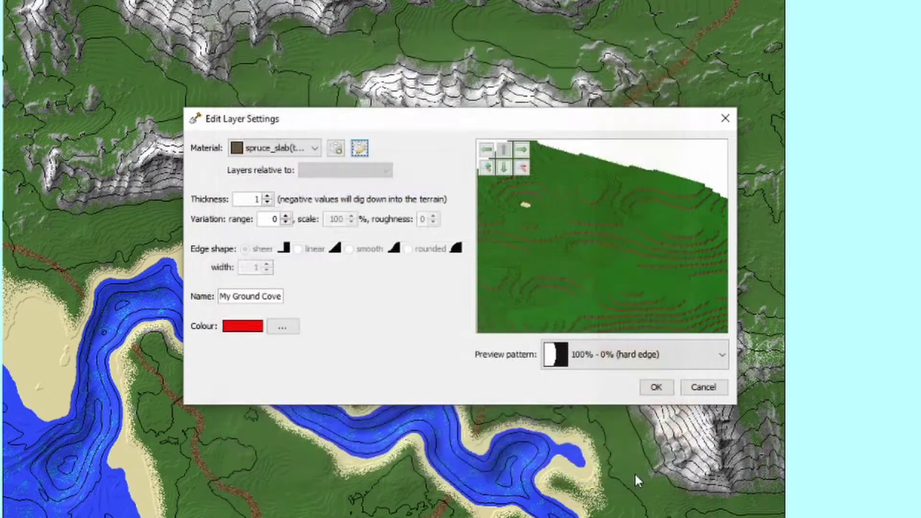
Set the layer thickness to -1 and rename it 'road slab'.
{"action": "left_click", "coordinate": [268, 203]}
{"action": "left_click", "coordinate": [268, 203]}
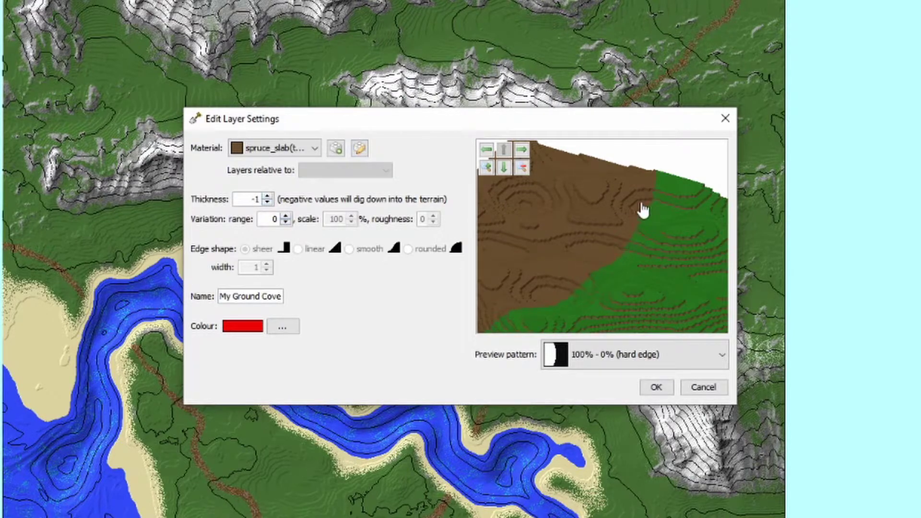
{"action": "left_click_drag", "start_coordinate": [643, 210], "coordinate": [562, 274]}
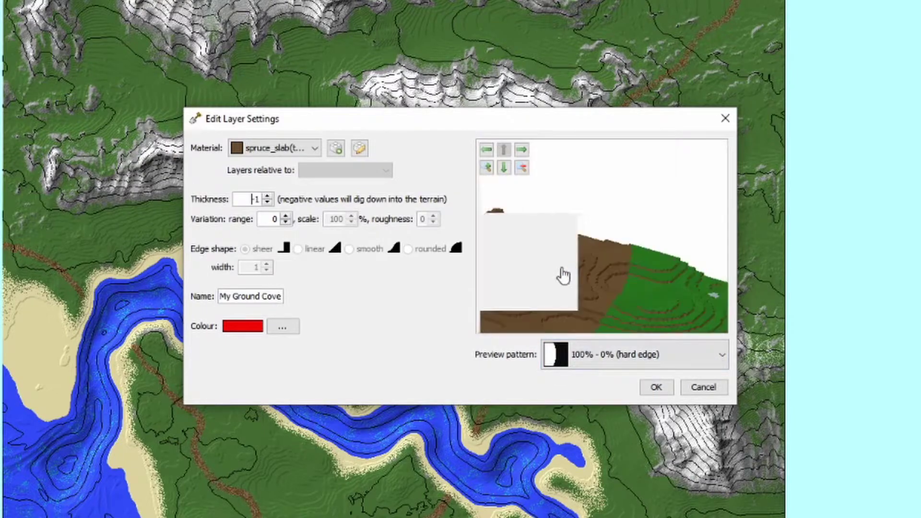
{"action": "triple_click", "coordinate": [281, 297]}
{"action": "key", "text": "BackSpace"}
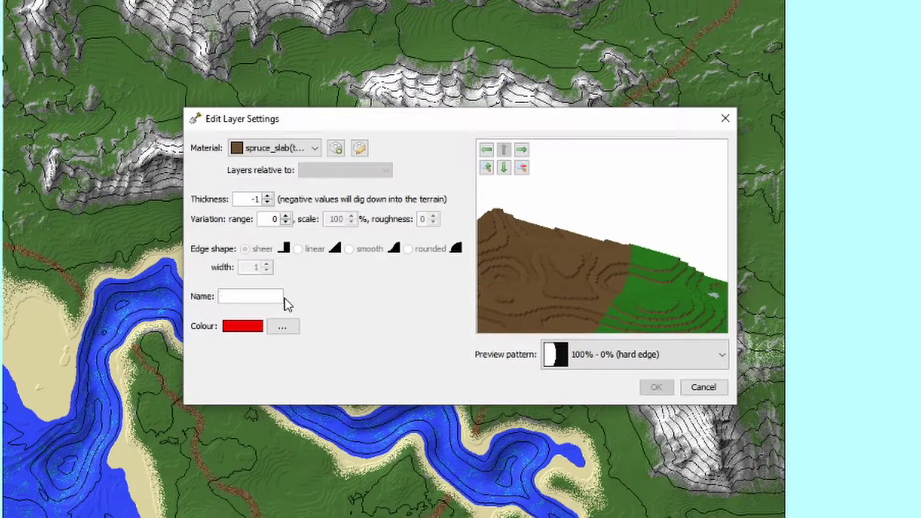
{"action": "type", "text": "roas"}
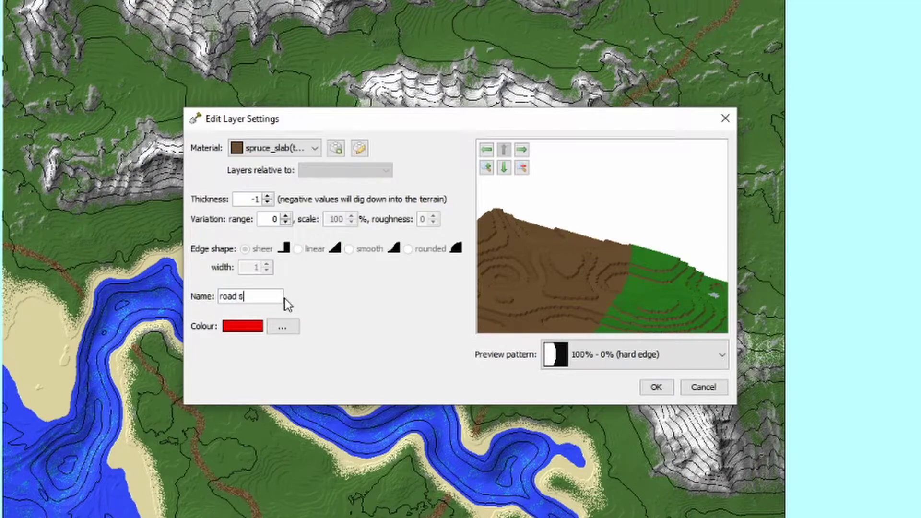
Give the road slab layer a brown colour, create it, and show the Custom Layers list.
{"action": "left_click", "coordinate": [282, 329]}
{"action": "left_click", "coordinate": [301, 268]}
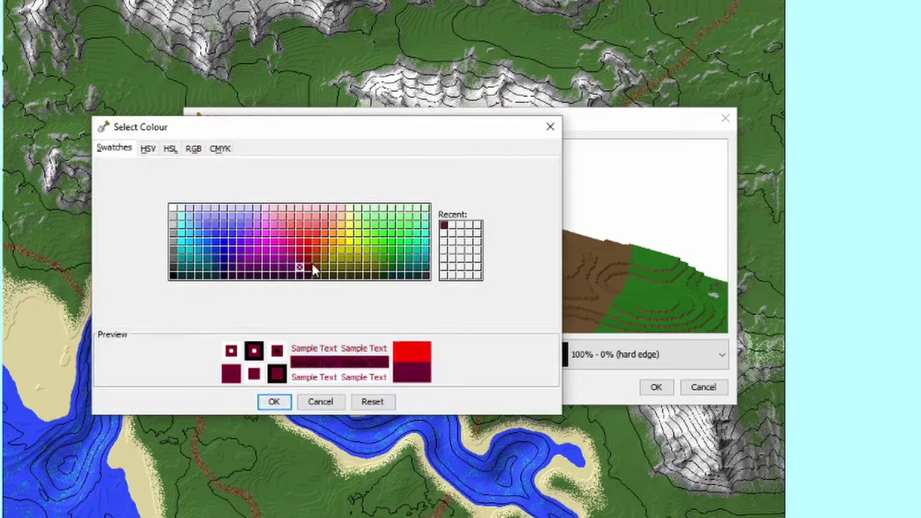
{"action": "left_click", "coordinate": [316, 259]}
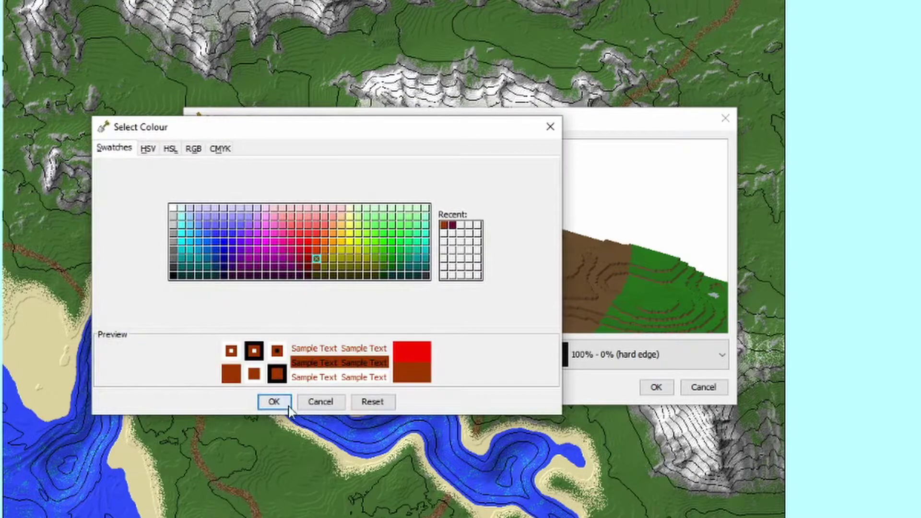
{"action": "left_click", "coordinate": [272, 403]}
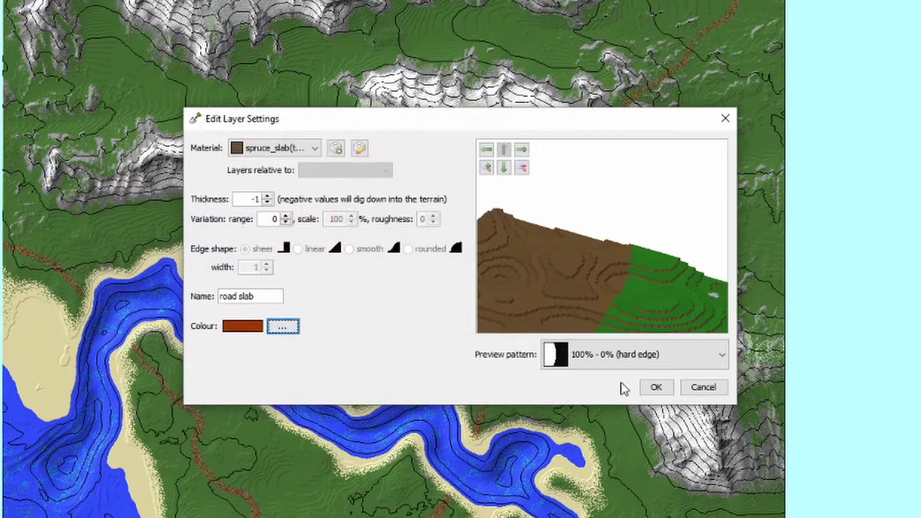
{"action": "left_click", "coordinate": [655, 388]}
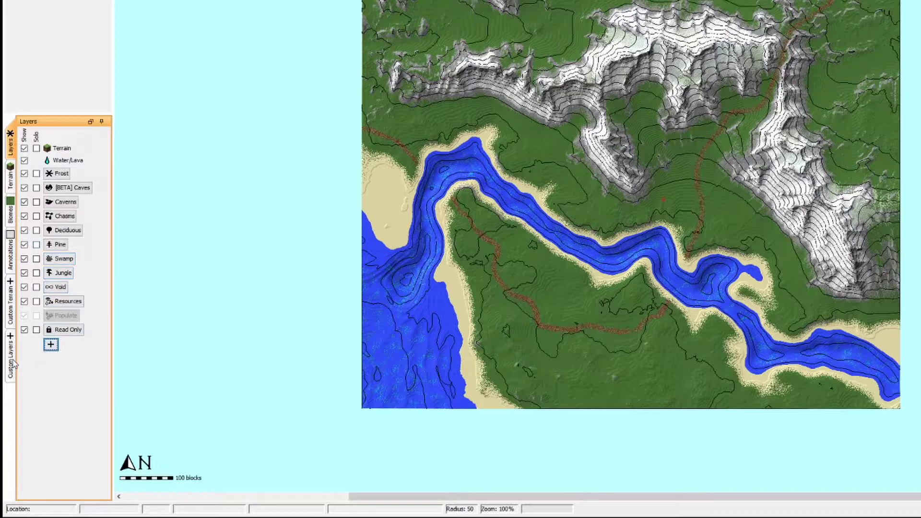
{"action": "left_click", "coordinate": [12, 359]}
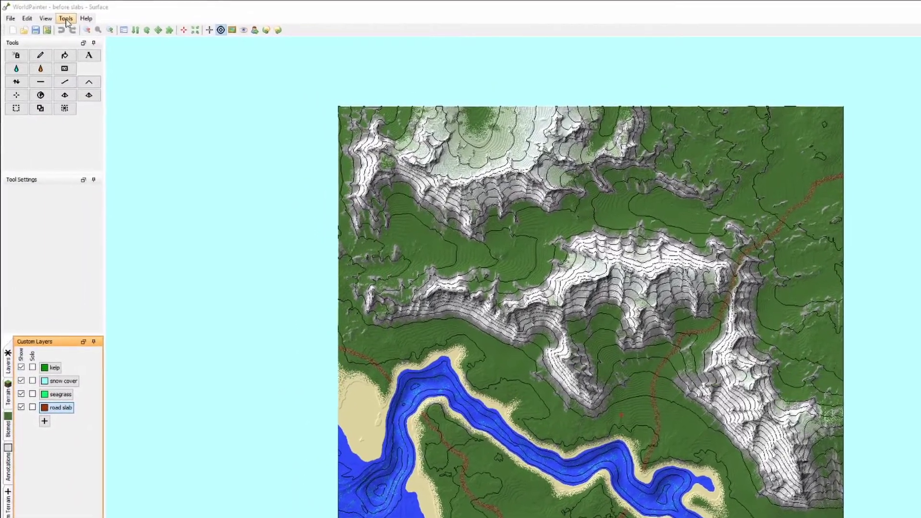
Open Tools > Run script and try to choose slabify.js as the script.
{"action": "left_click", "coordinate": [66, 19]}
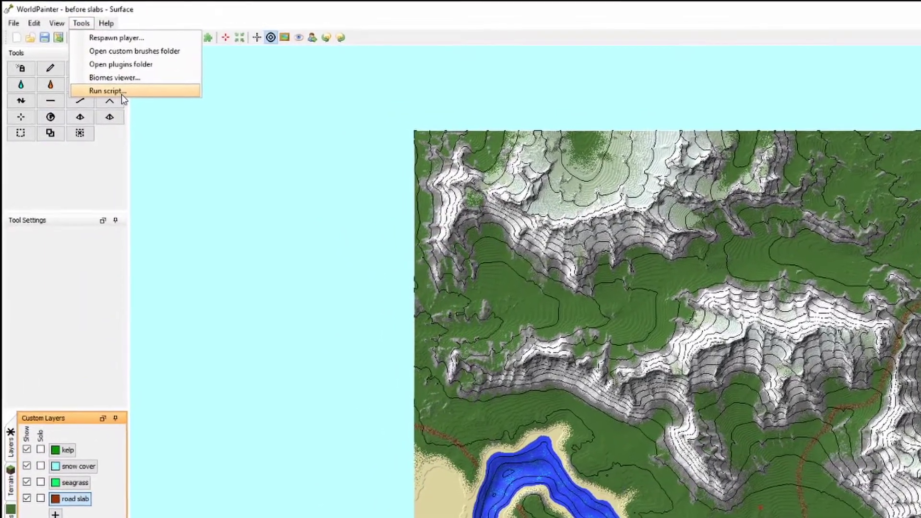
{"action": "left_click", "coordinate": [98, 77]}
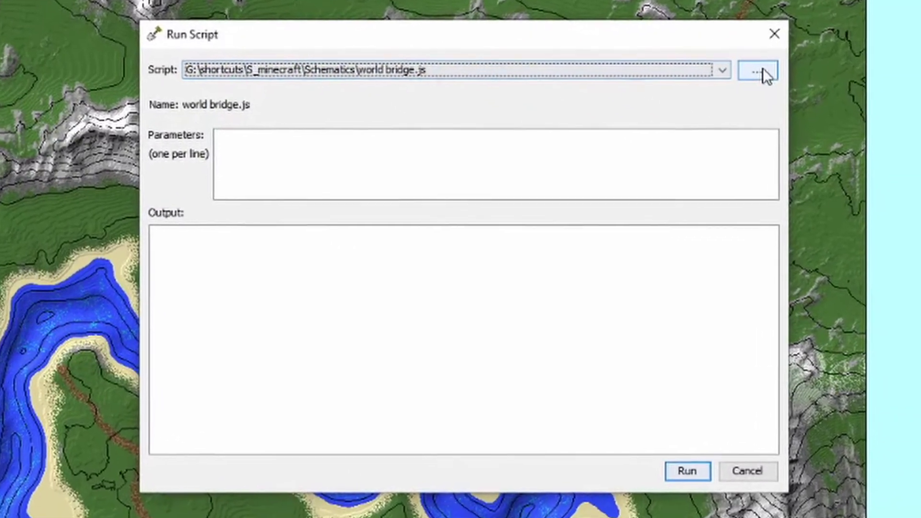
{"action": "left_click", "coordinate": [800, 118]}
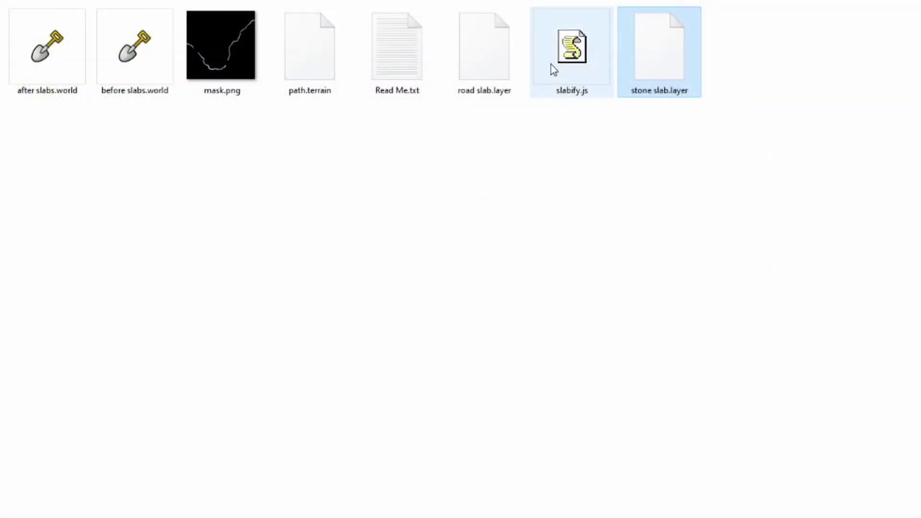
{"action": "left_click", "coordinate": [552, 67]}
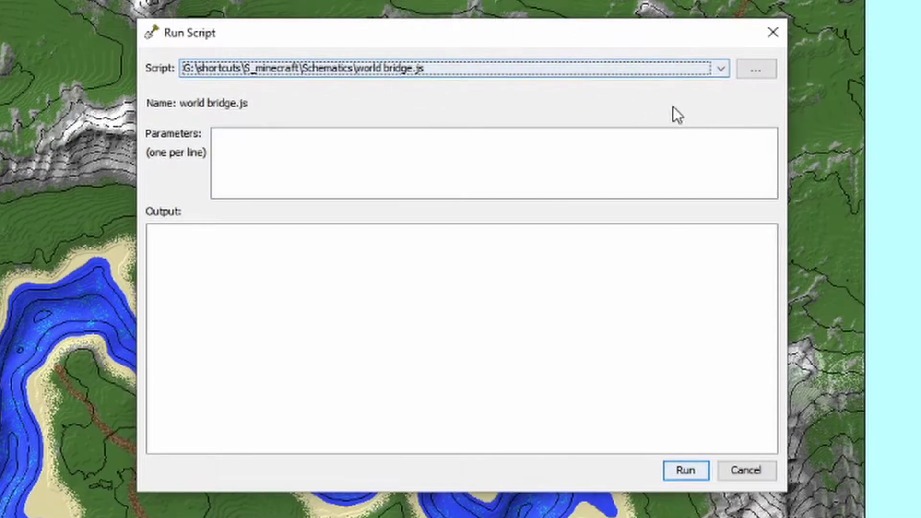
{"action": "left_click", "coordinate": [721, 69]}
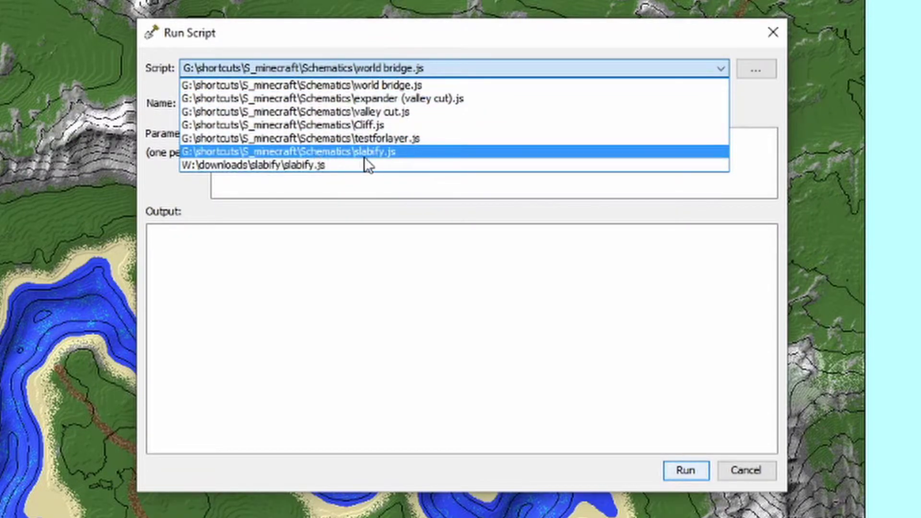
Run slabify.js without parameters and dismiss the ClassCastException error.
{"action": "left_click", "coordinate": [378, 154]}
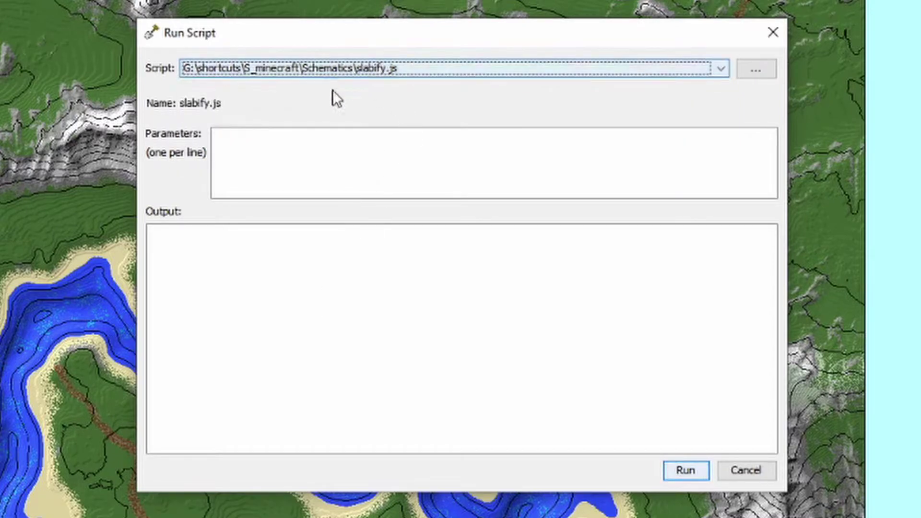
{"action": "left_click", "coordinate": [315, 142]}
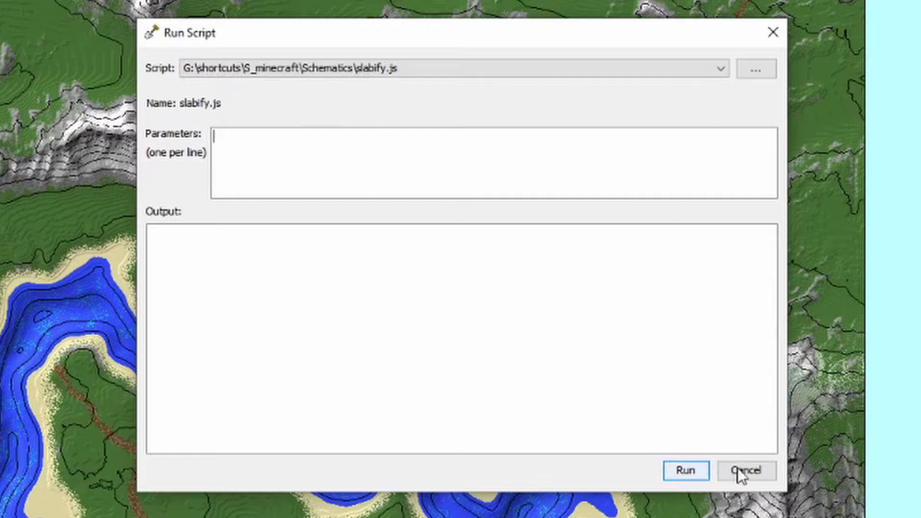
{"action": "left_click", "coordinate": [679, 470]}
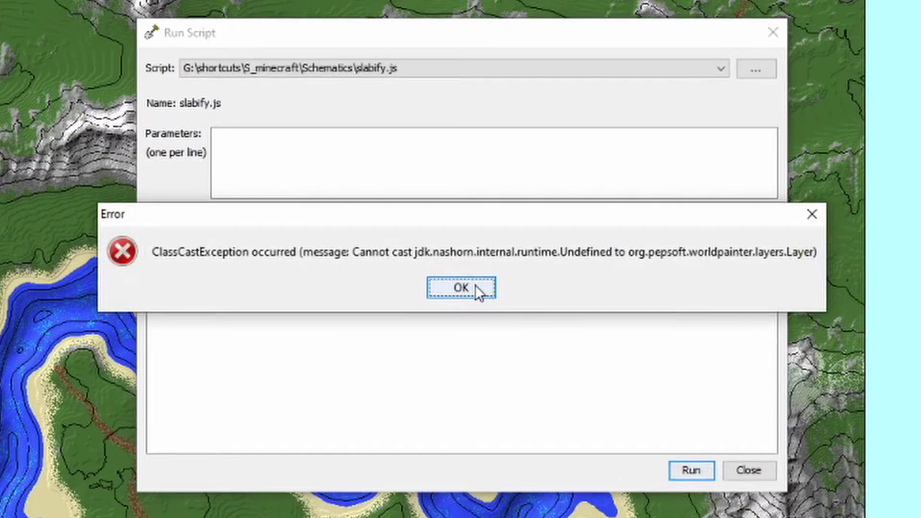
{"action": "left_click", "coordinate": [475, 287]}
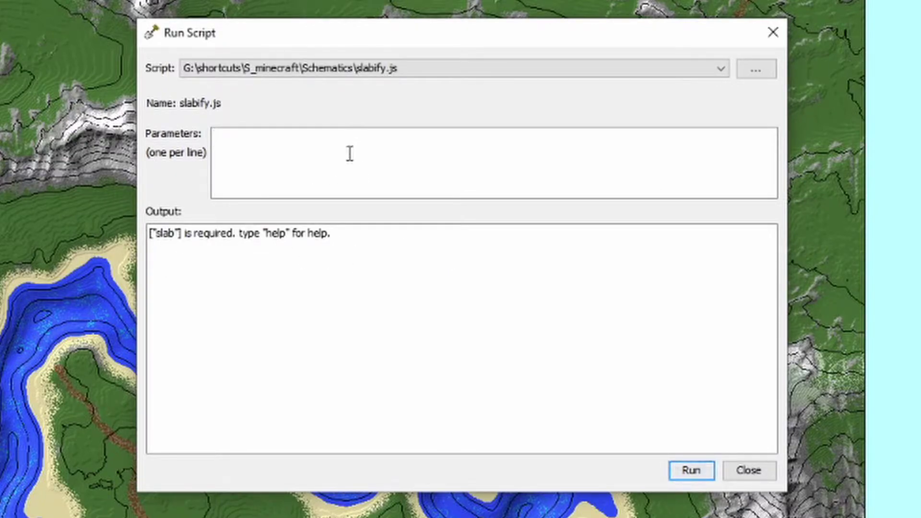
Run slabify.js with parameters 'slab' and 'road slab', dismiss the missing-layer error, and close.
{"action": "type", "text": "slab"}
{"action": "key", "text": "Return"}
{"action": "type", "text": "road slab"}
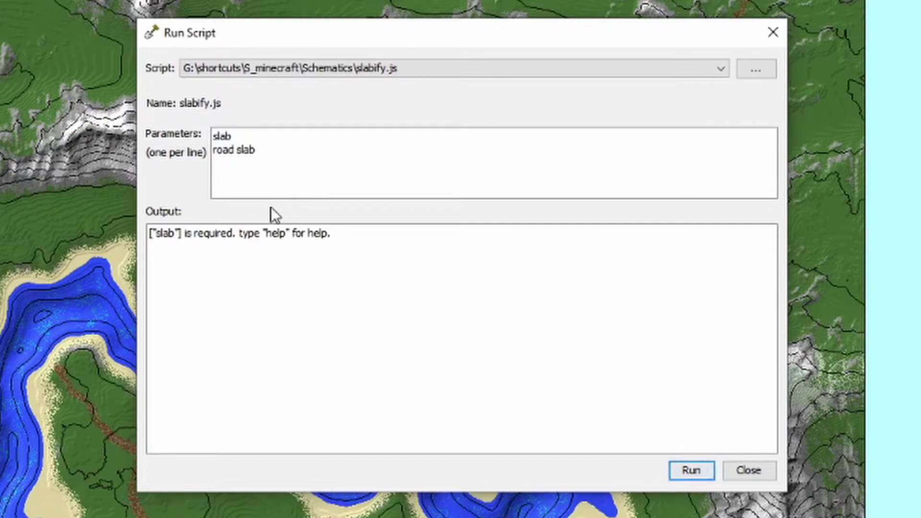
{"action": "left_click", "coordinate": [695, 472]}
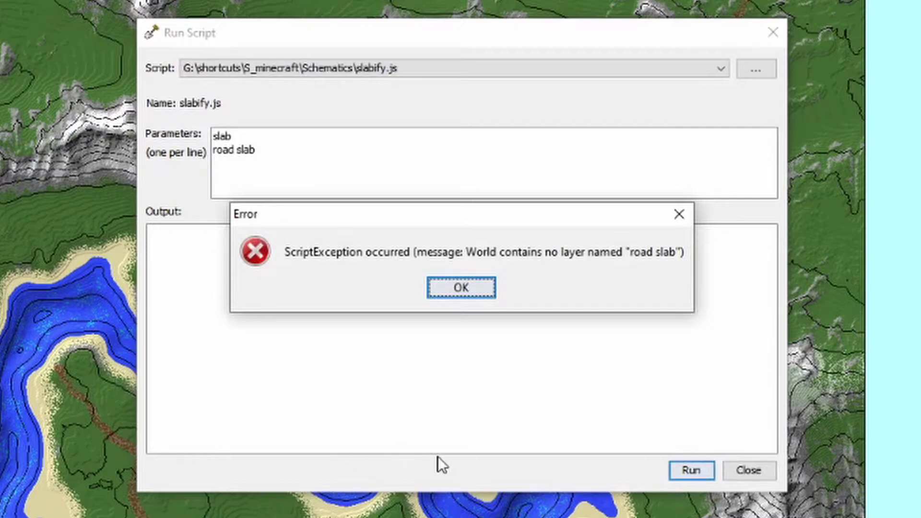
{"action": "left_click", "coordinate": [458, 291]}
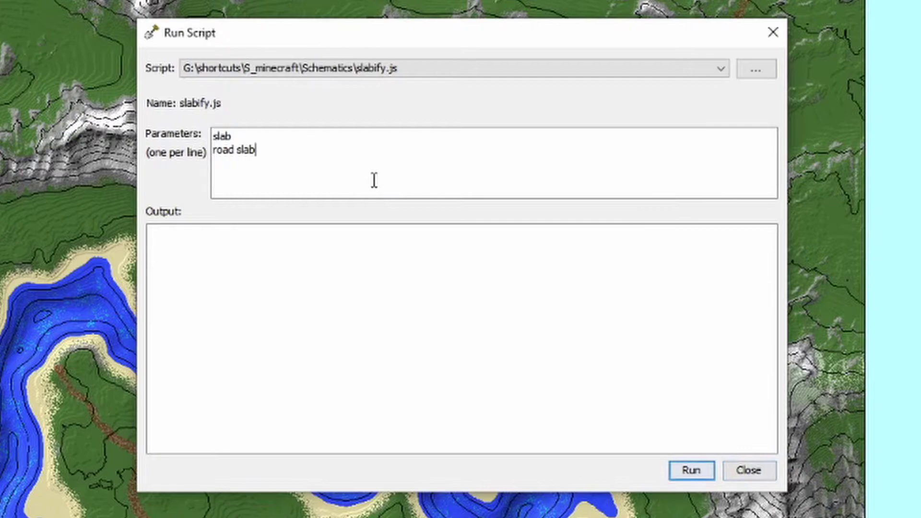
{"action": "left_click_drag", "start_coordinate": [374, 179], "coordinate": [213, 133]}
{"action": "key", "text": "ctrl+c"}
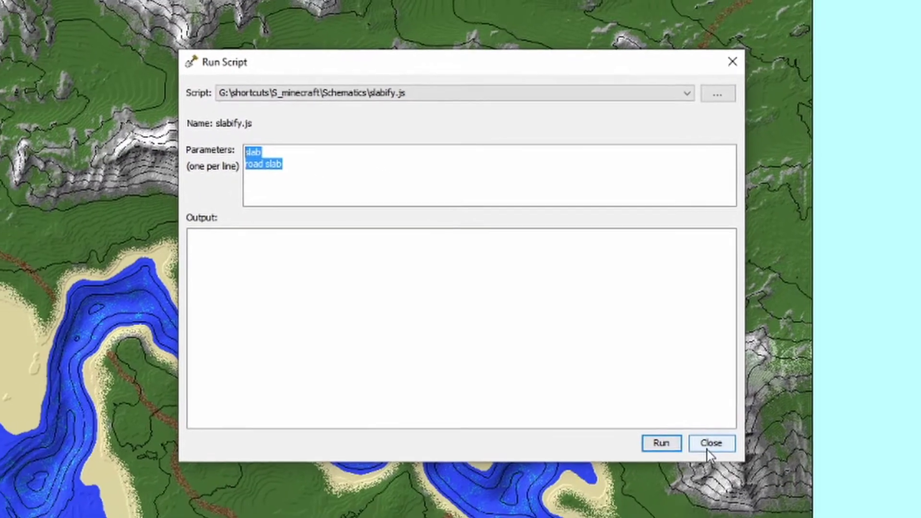
{"action": "left_click", "coordinate": [749, 471]}
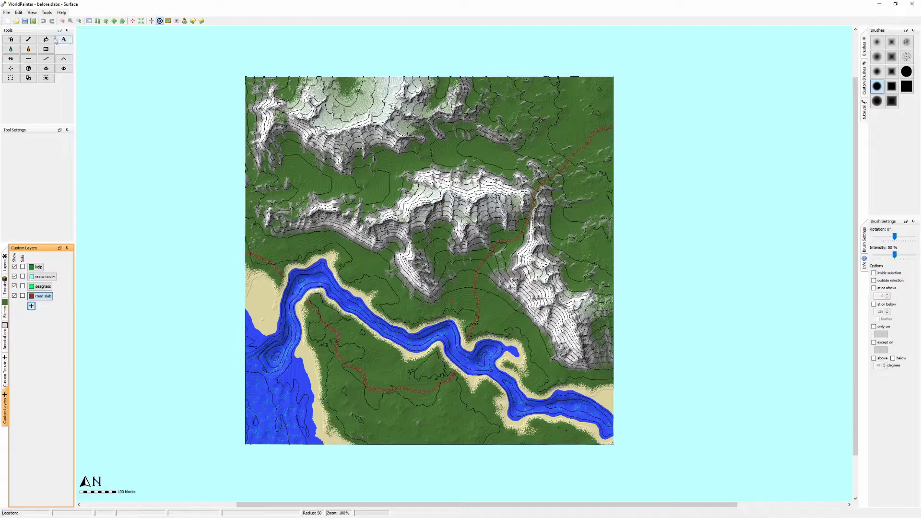
Use the Pencil with brush radius 9 to paint a road slab dot on the beach.
{"action": "left_click", "coordinate": [33, 41]}
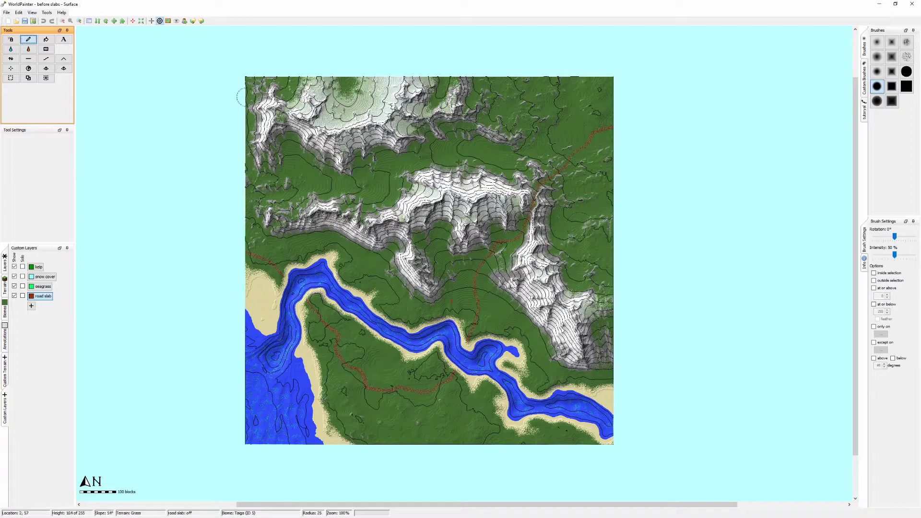
{"action": "scroll", "coordinate": [645, 199], "scroll_direction": "down", "scroll_amount": 4}
{"action": "scroll", "coordinate": [262, 297], "scroll_direction": "down", "scroll_amount": 1}
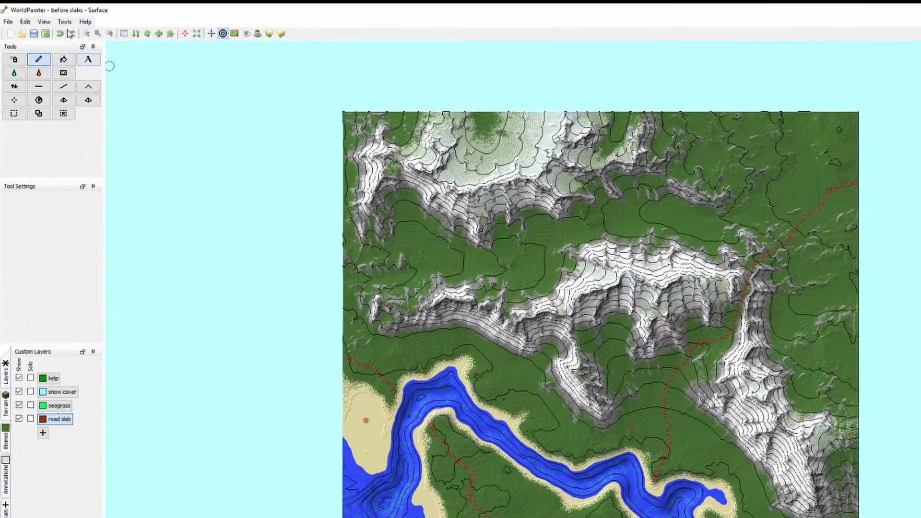
Open the script runner with slabify.js selected from the recent scripts.
{"action": "left_click", "coordinate": [47, 13]}
{"action": "left_click", "coordinate": [173, 116]}
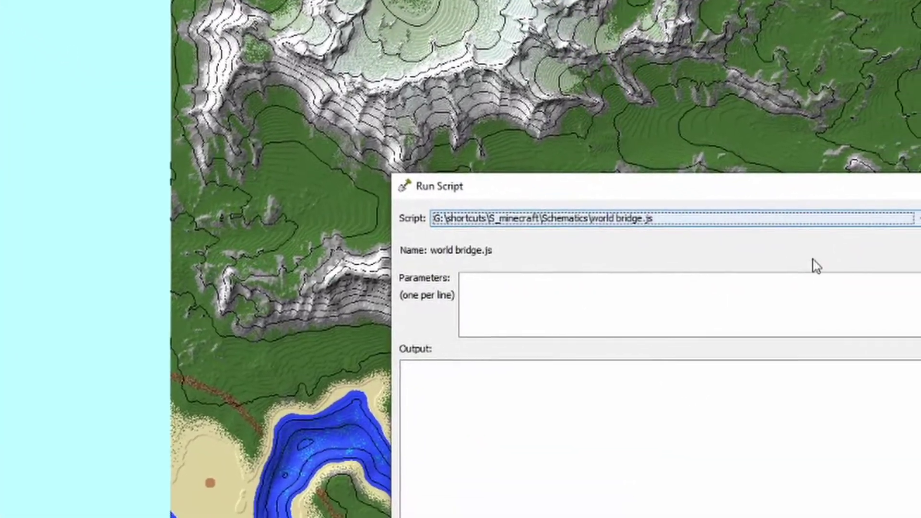
{"action": "left_click", "coordinate": [821, 145]}
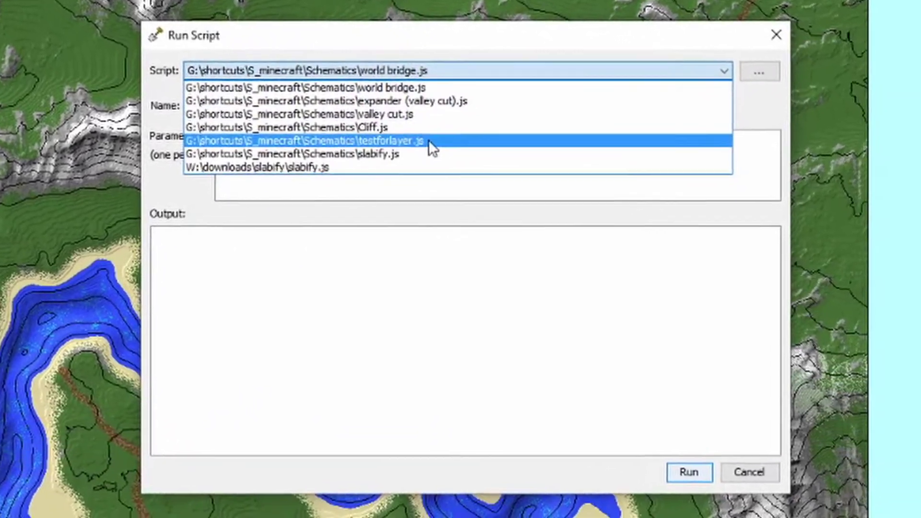
{"action": "left_click", "coordinate": [533, 224]}
Paste 'slab' and 'road slab' as parameters, run the script to Done!, and close the runner.
{"action": "left_click", "coordinate": [407, 162]}
{"action": "key", "text": "ctrl+v"}
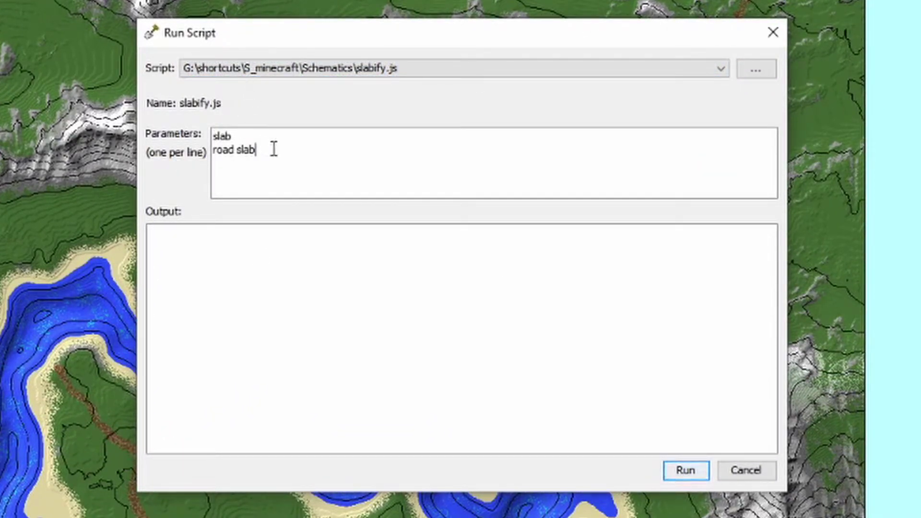
{"action": "left_click_drag", "start_coordinate": [274, 148], "coordinate": [191, 130]}
{"action": "key", "text": "ctrl+c"}
{"action": "left_click", "coordinate": [323, 191]}
{"action": "left_click", "coordinate": [688, 478]}
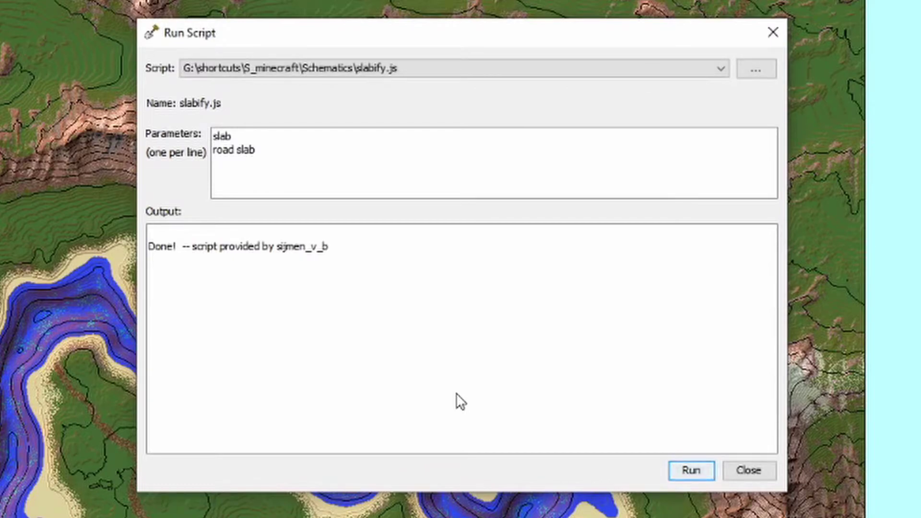
{"action": "left_click", "coordinate": [758, 472]}
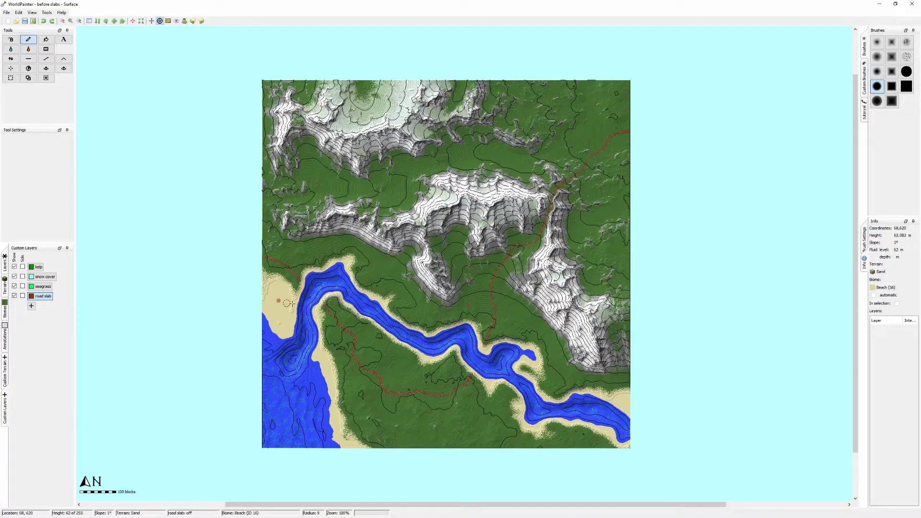
Show the Terrain palette's Custom Terrain list containing the brown 'path' terrain.
{"action": "left_click", "coordinate": [6, 288]}
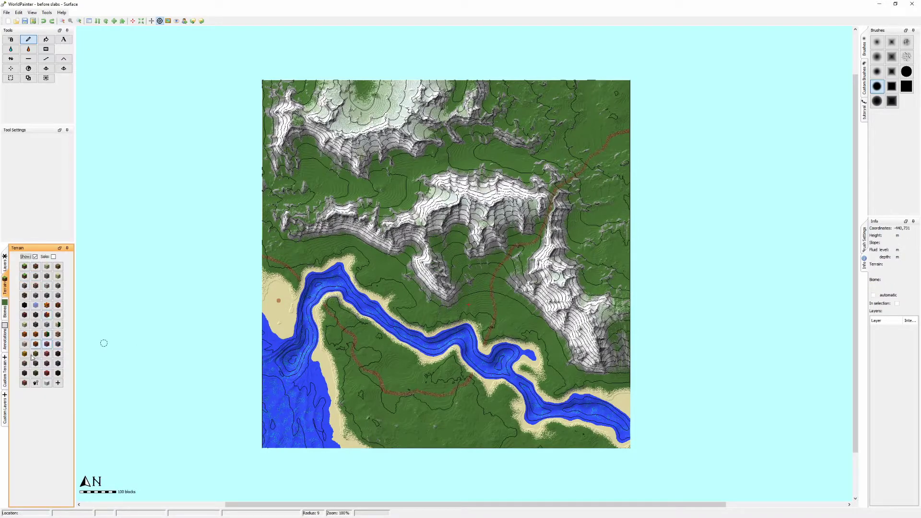
{"action": "left_click", "coordinate": [6, 377]}
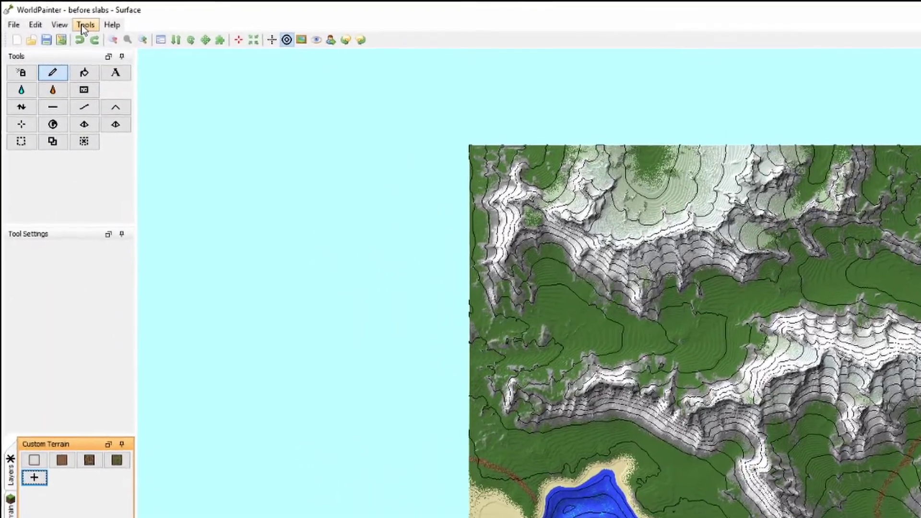
Open the script runner and enter parameters mask, terrain, custom3, slab, road slab.
{"action": "left_click", "coordinate": [52, 14]}
{"action": "left_click", "coordinate": [86, 59]}
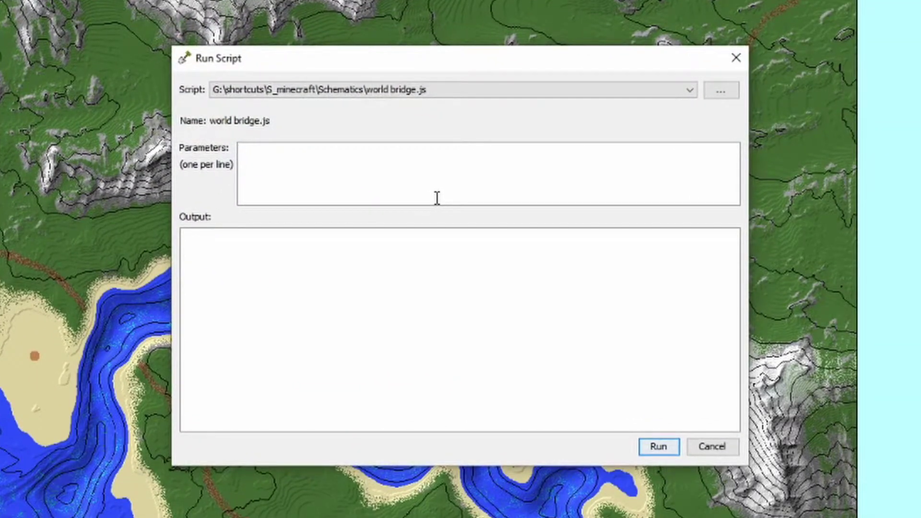
{"action": "type", "text": "mask"}
{"action": "key", "text": "Return"}
{"action": "type", "text": "terrain"}
{"action": "key", "text": "Return"}
{"action": "type", "text": "cus"}
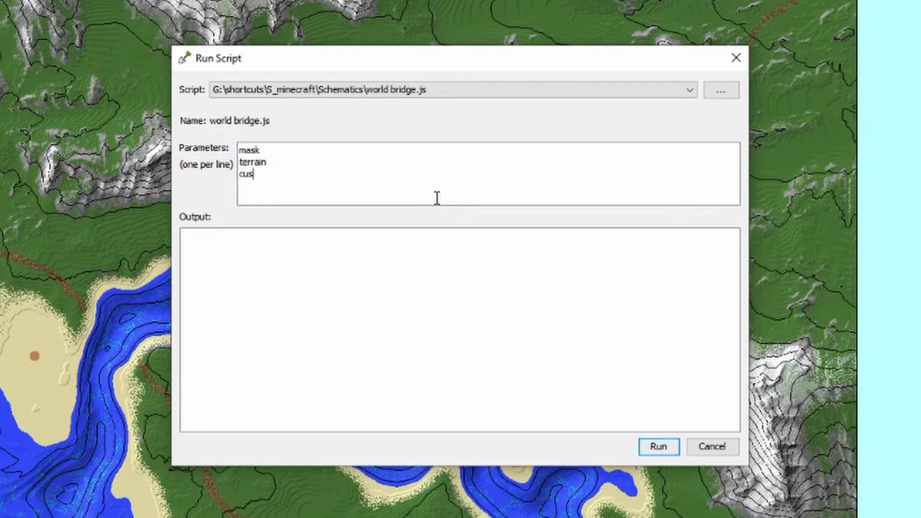
{"action": "type", "text": "tom3"}
{"action": "key", "text": "Return"}
{"action": "key", "text": "Return"}
{"action": "key", "text": "ctrl+v"}
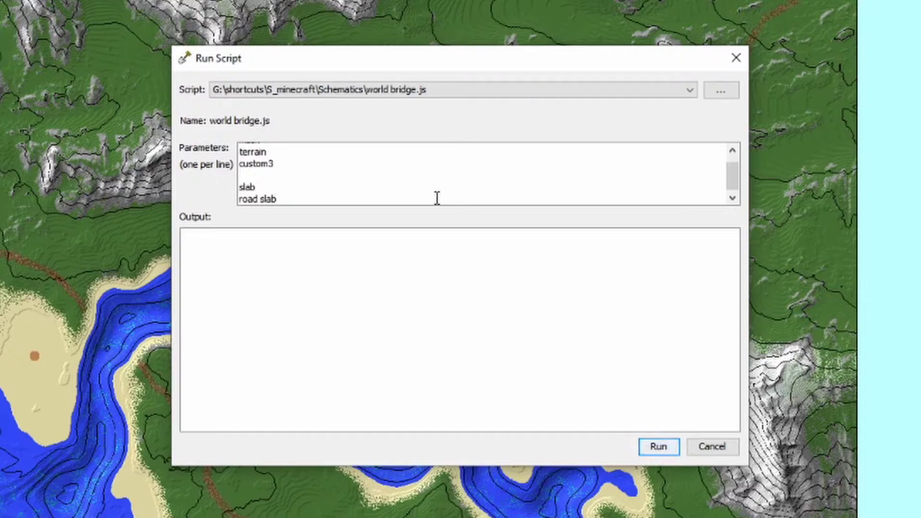
{"action": "scroll", "coordinate": [319, 181], "scroll_direction": "up", "scroll_amount": 1}
{"action": "scroll", "coordinate": [318, 181], "scroll_direction": "down", "scroll_amount": 1}
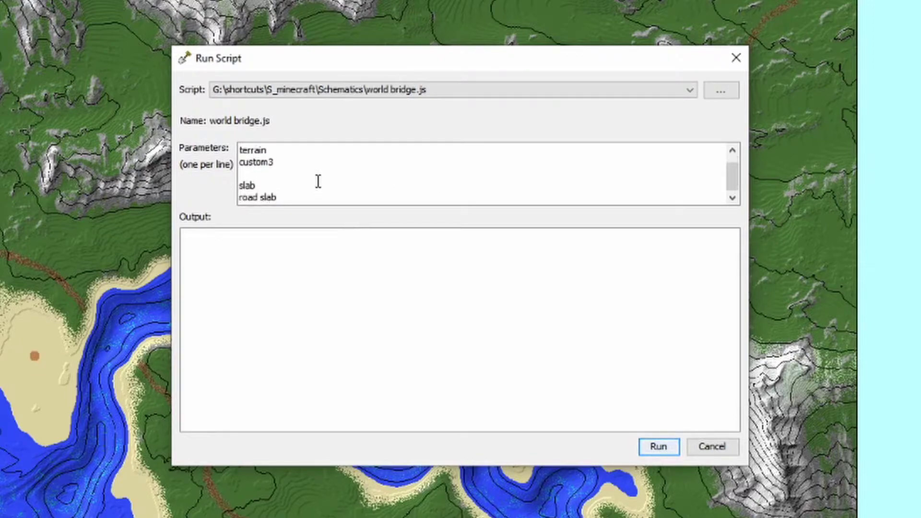
Run slabify.js with the custom3 terrain mask until Done!, then close the runner.
{"action": "key", "text": "ctrl+a"}
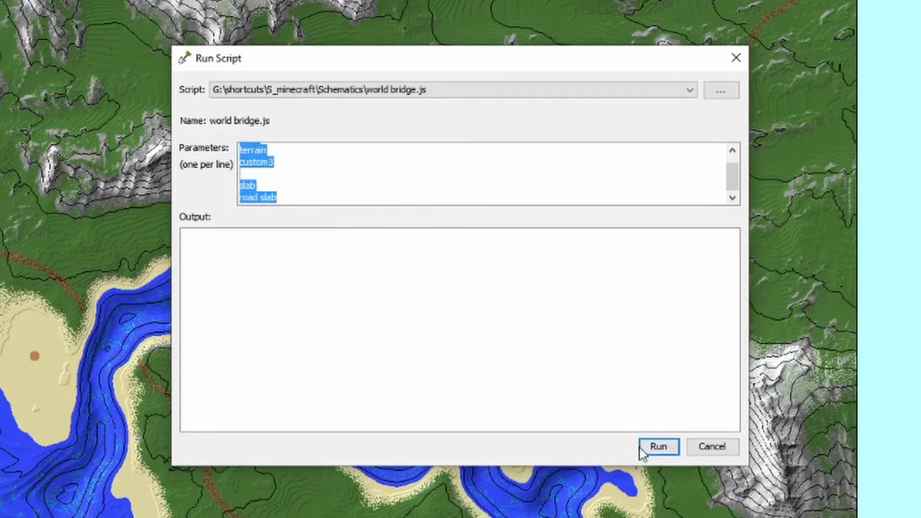
{"action": "left_click", "coordinate": [650, 93]}
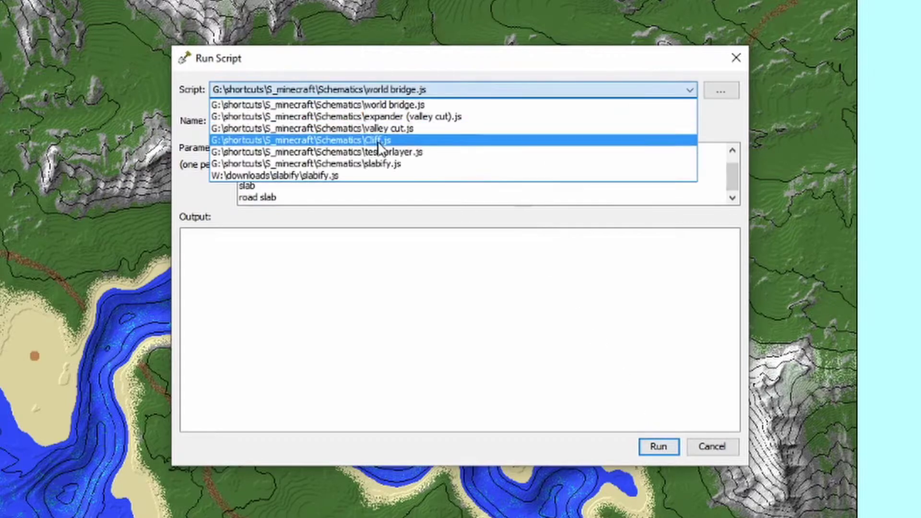
{"action": "left_click", "coordinate": [409, 165]}
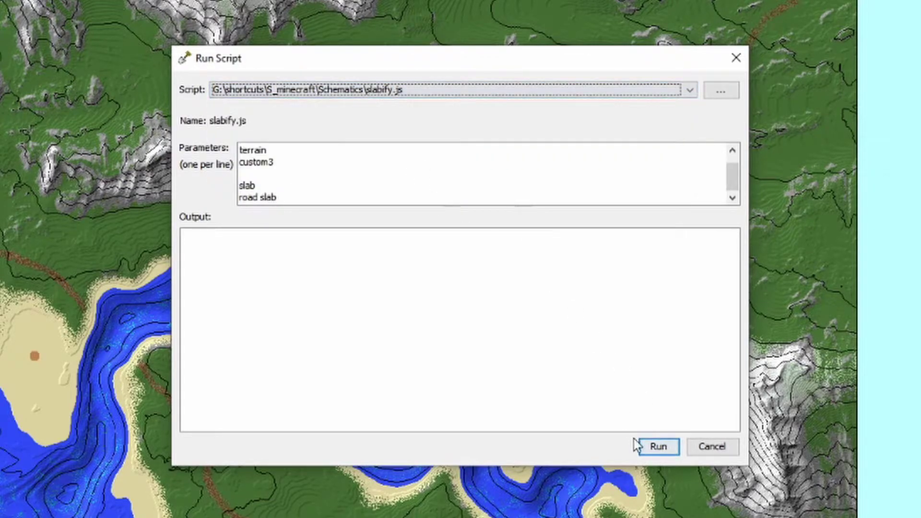
{"action": "left_click", "coordinate": [665, 450]}
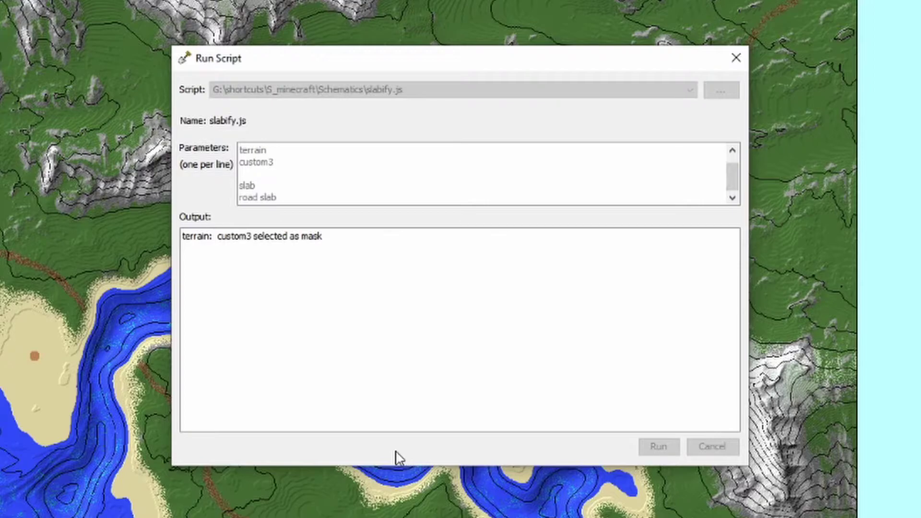
{"action": "left_click", "coordinate": [718, 448]}
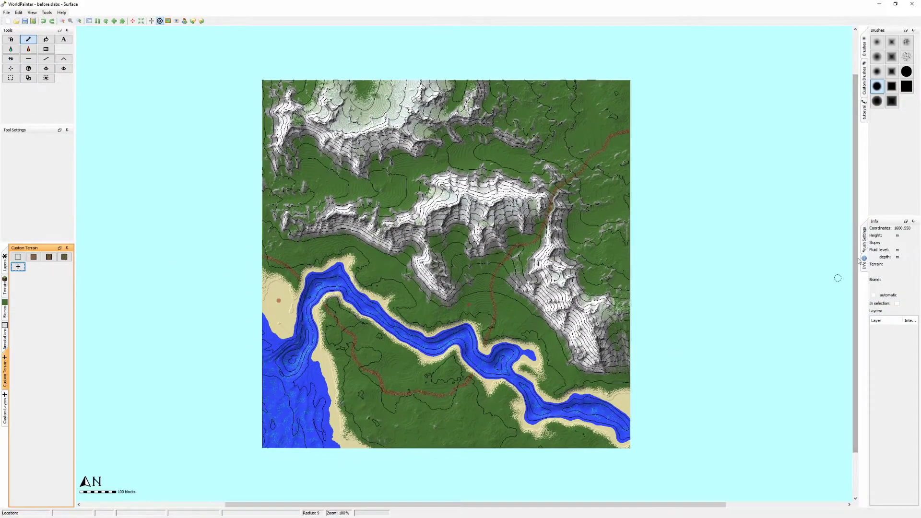
Zoom the map in and out, then bring up the Tools menu.
{"action": "scroll", "coordinate": [454, 235], "scroll_direction": "up", "scroll_amount": 2}
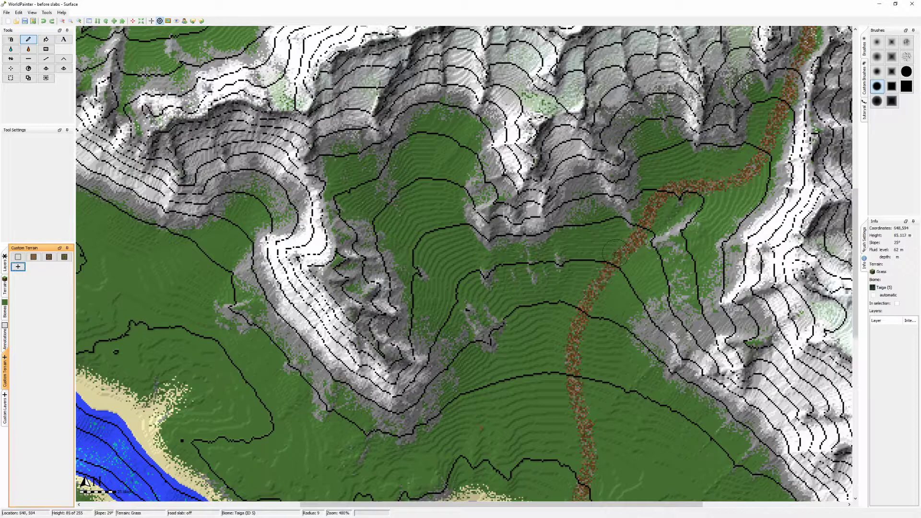
{"action": "scroll", "coordinate": [617, 251], "scroll_direction": "down", "scroll_amount": 3}
{"action": "scroll", "coordinate": [515, 249], "scroll_direction": "up", "scroll_amount": 2}
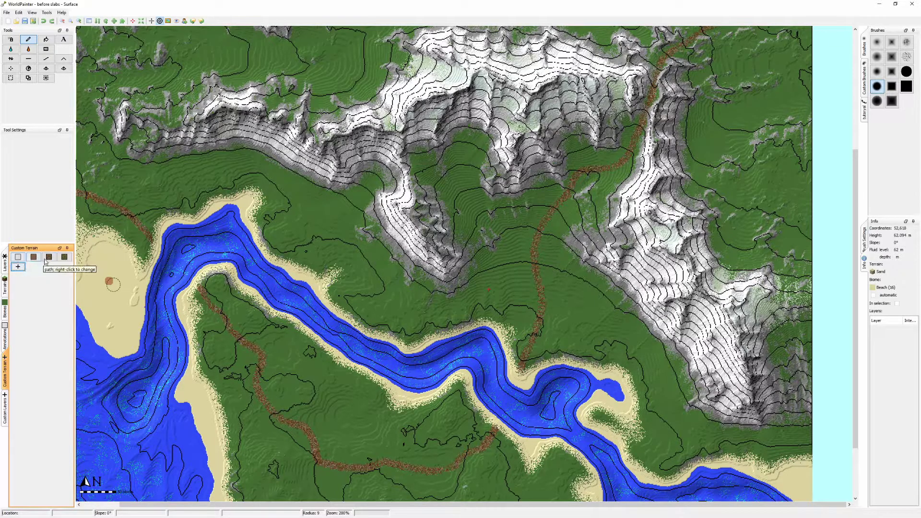
{"action": "left_click", "coordinate": [52, 12]}
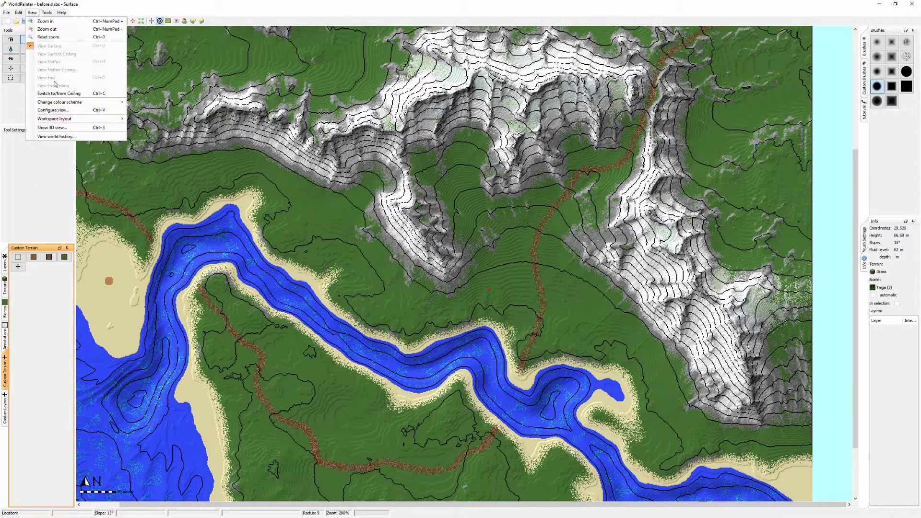
Run slabify.js with the saved parameters, changing the mask to terrain custom4.
{"action": "left_click", "coordinate": [62, 53]}
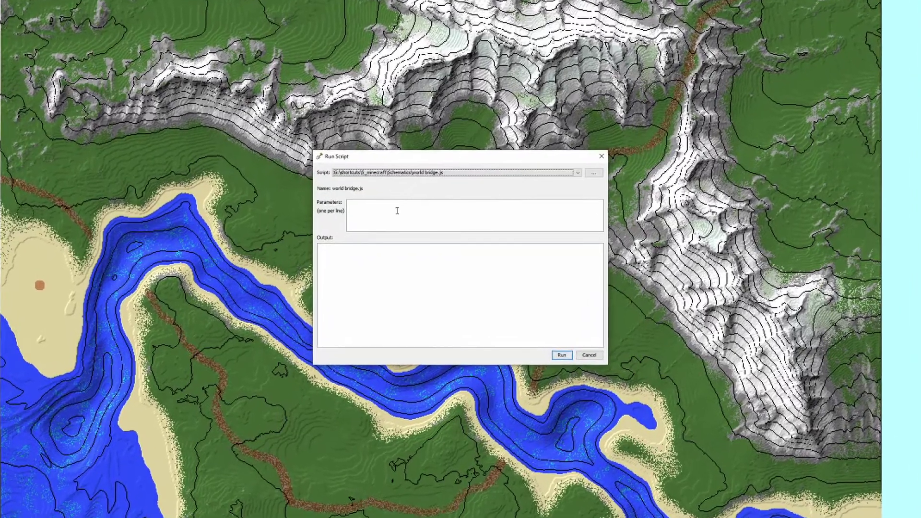
{"action": "key", "text": "ctrl+v"}
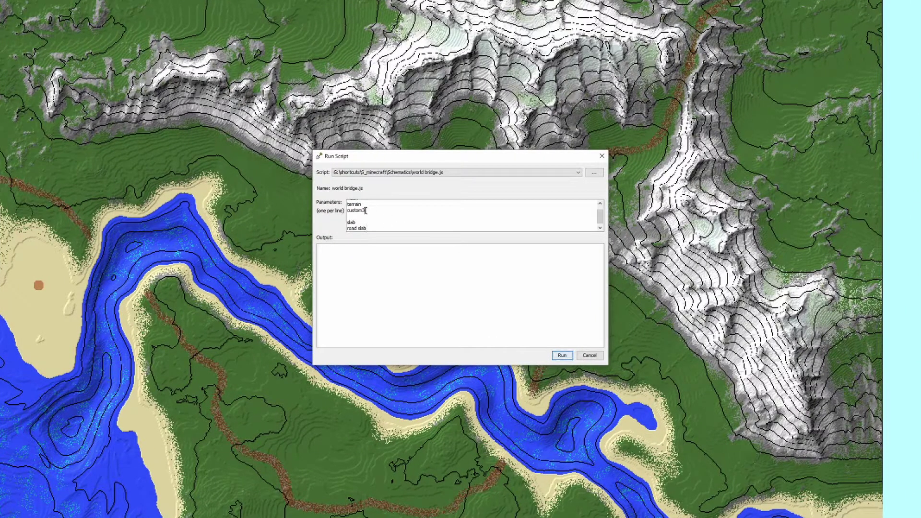
{"action": "type", "text": "4"}
{"action": "left_click", "coordinate": [562, 356]}
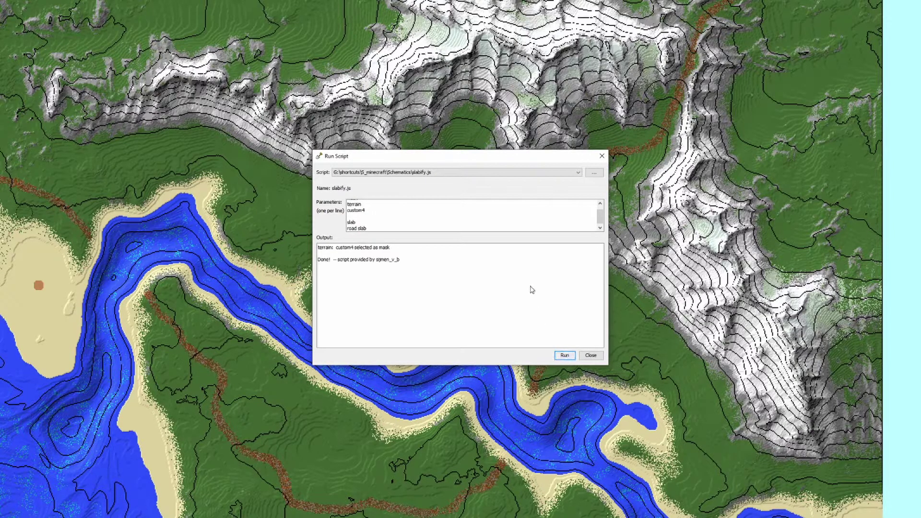
Close the script window and zoom around the map to view the slabs.
{"action": "left_click", "coordinate": [592, 357]}
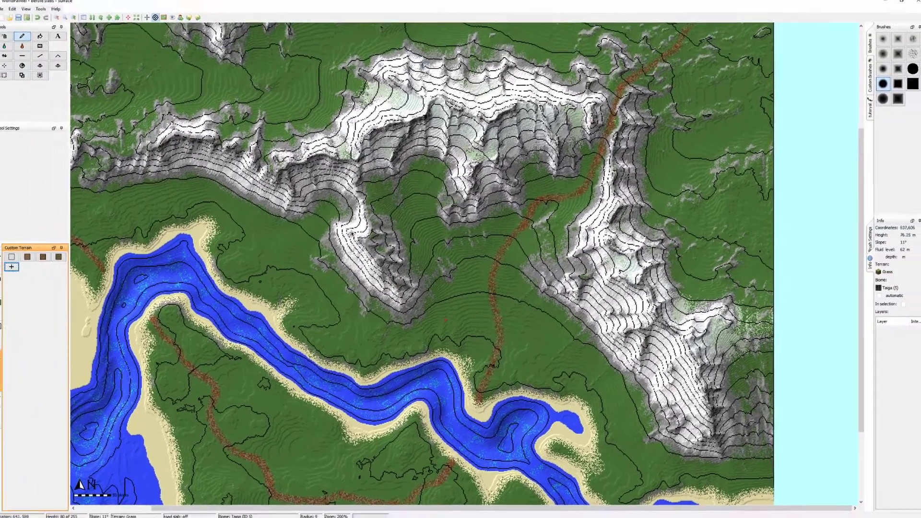
{"action": "scroll", "coordinate": [504, 280], "scroll_direction": "up", "scroll_amount": 2}
{"action": "scroll", "coordinate": [504, 280], "scroll_direction": "up", "scroll_amount": 1}
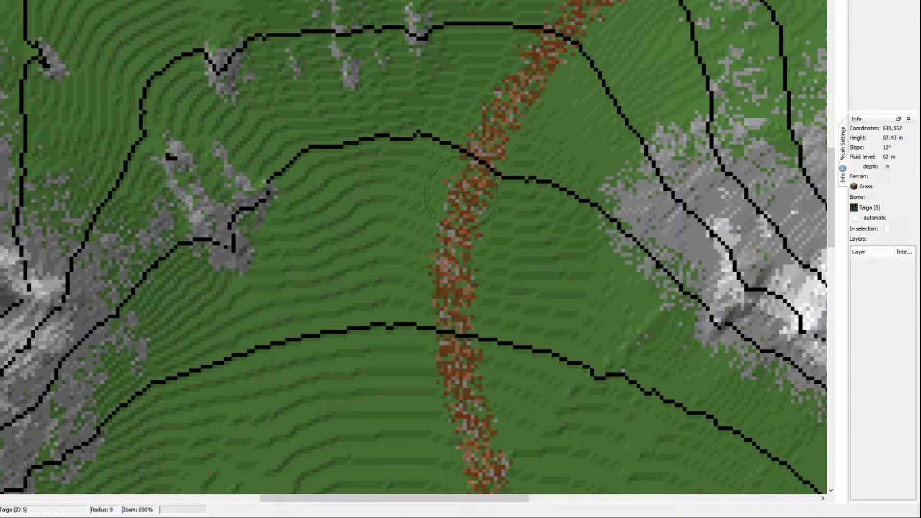
{"action": "scroll", "coordinate": [462, 193], "scroll_direction": "down", "scroll_amount": 2}
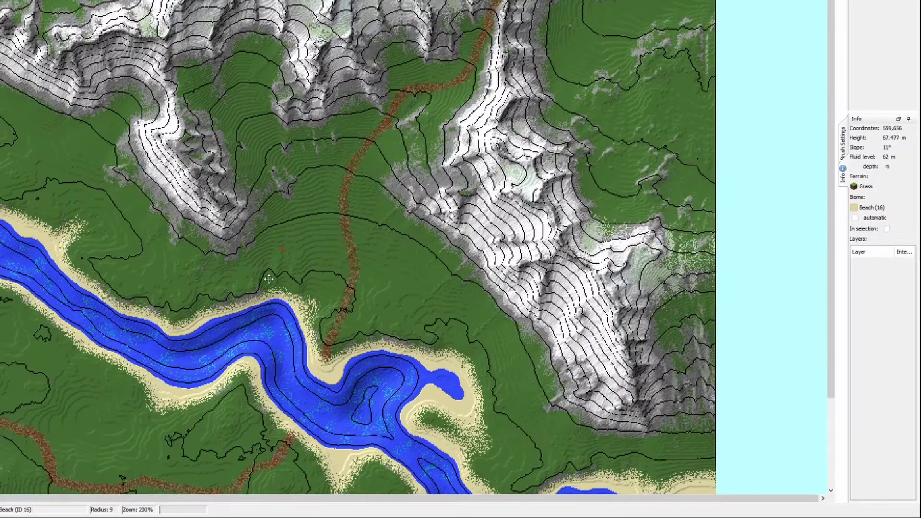
{"action": "scroll", "coordinate": [306, 176], "scroll_direction": "down", "scroll_amount": 1}
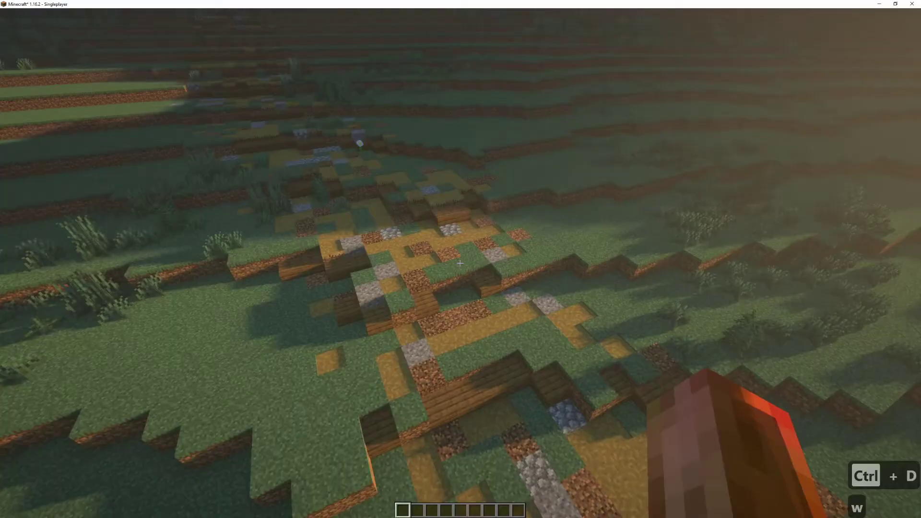
Fly over the slabbed terrain and break the grass block in front.
{"action": "key", "text": "w"}
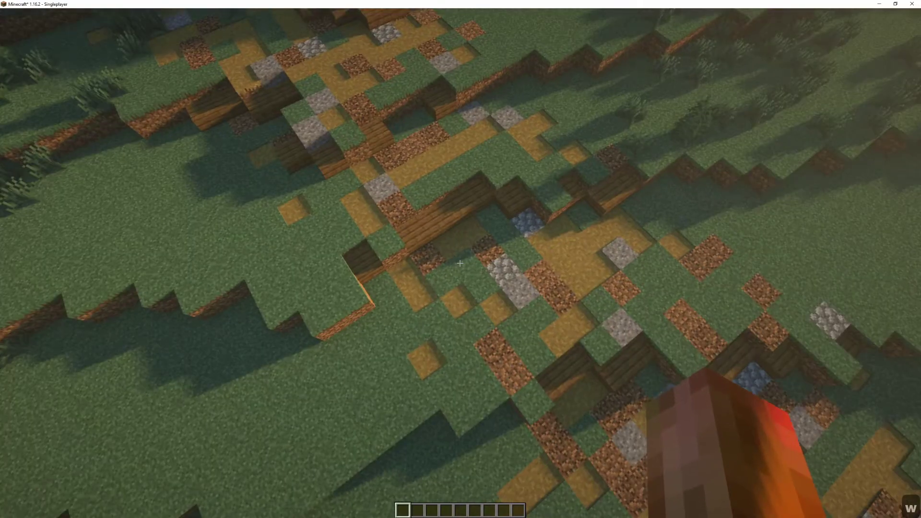
{"action": "key", "text": "d"}
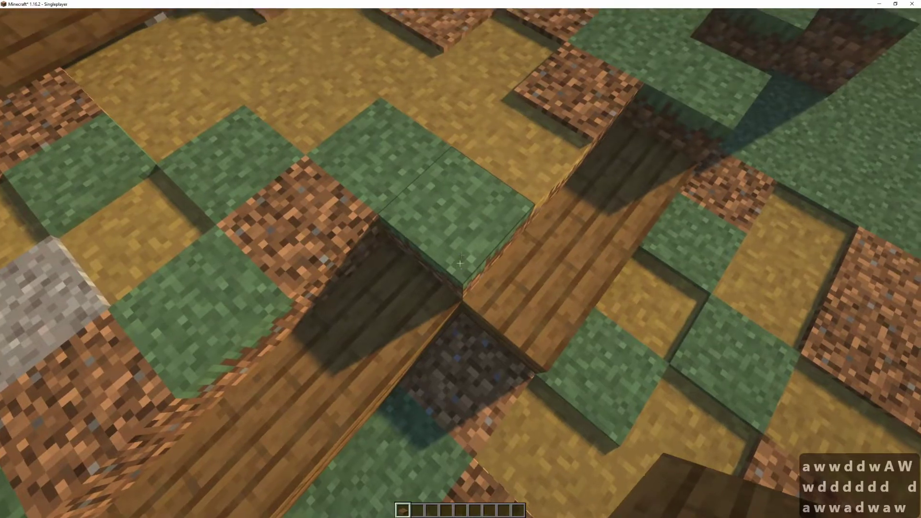
{"action": "left_click", "coordinate": [460, 263]}
Walk around the spruce slab steps to inspect them up close.
{"action": "key", "text": "d"}
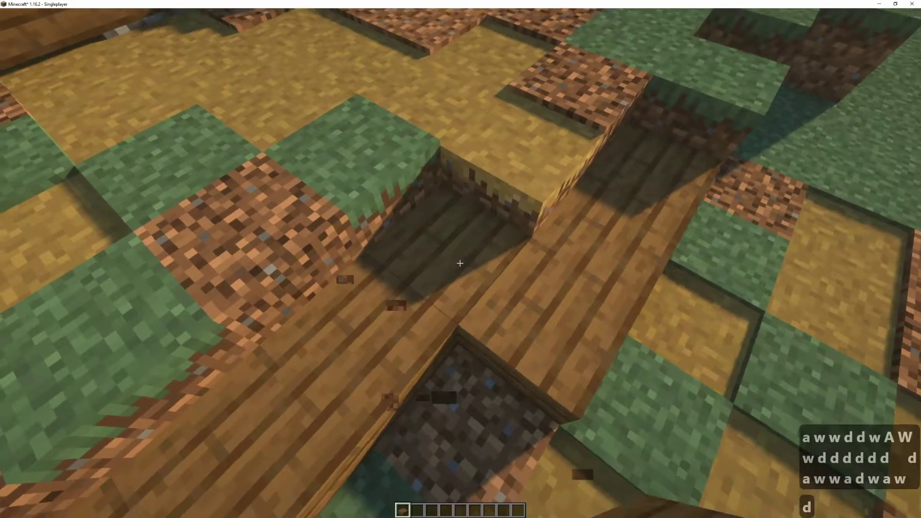
{"action": "key", "text": "d"}
{"action": "key", "text": "a"}
{"action": "key", "text": "w"}
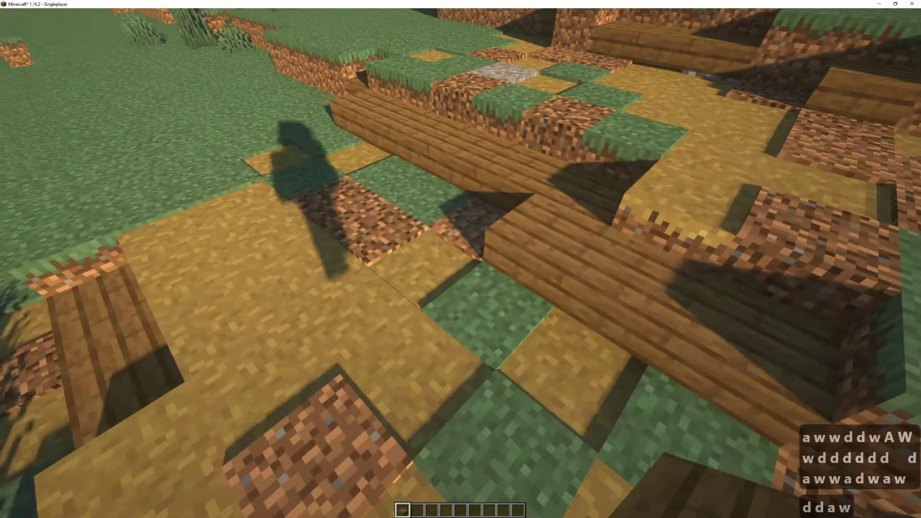
{"action": "key", "text": "w"}
{"action": "key", "text": "d"}
{"action": "key", "text": "d"}
{"action": "key", "text": "w"}
{"action": "key", "text": "a"}
{"action": "key", "text": "w"}
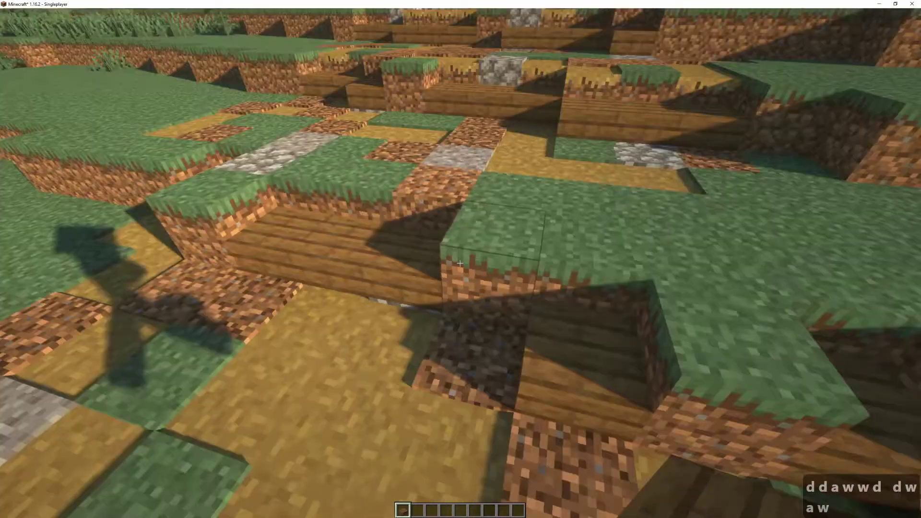
{"action": "key", "text": "d"}
{"action": "key", "text": "w"}
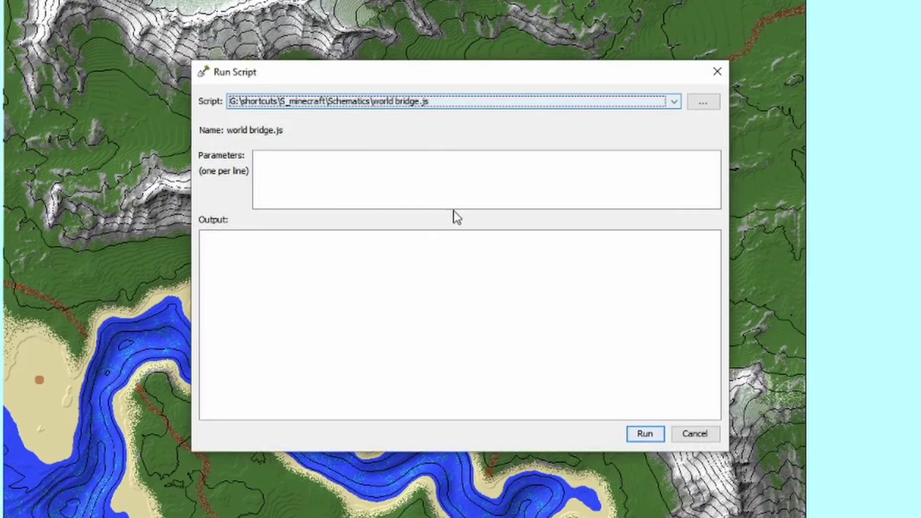
Paste the saved parameters and select the slabify.js script.
{"action": "left_click", "coordinate": [457, 168]}
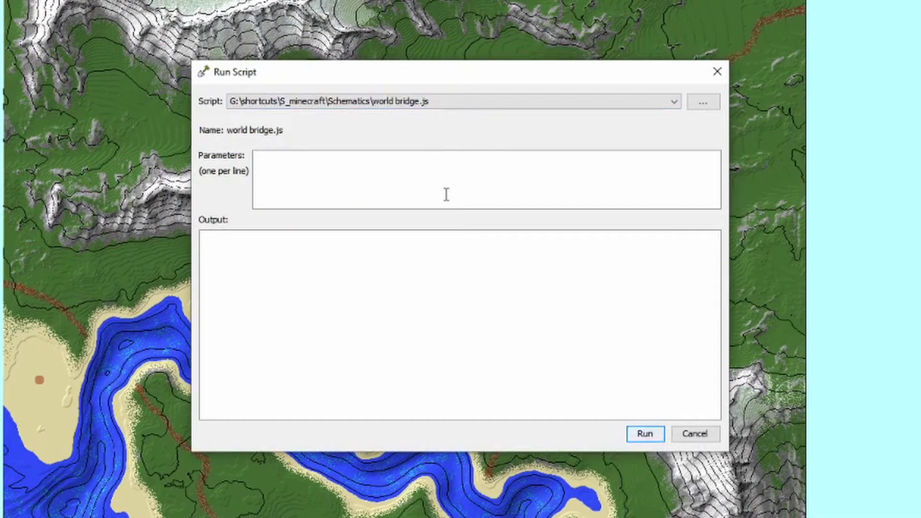
{"action": "key", "text": "ctrl+v"}
{"action": "left_click", "coordinate": [671, 101]}
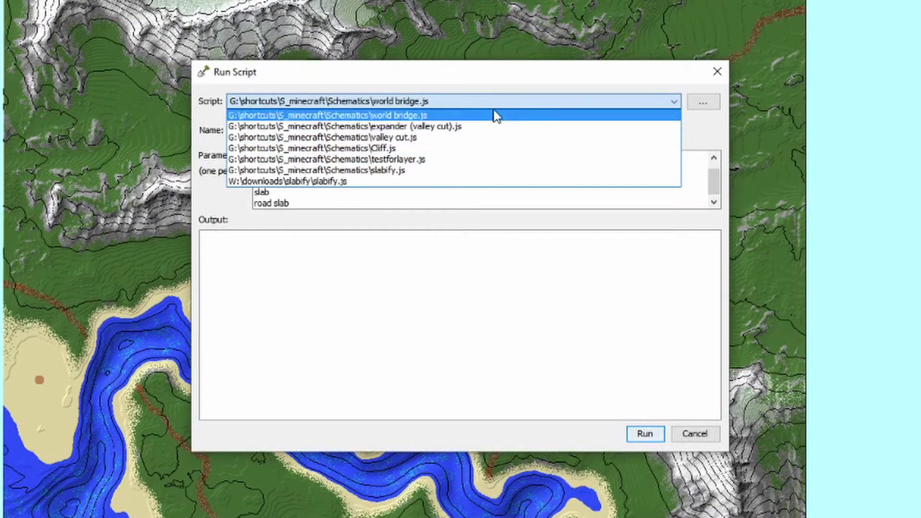
{"action": "left_click", "coordinate": [448, 172]}
{"action": "scroll", "coordinate": [393, 197], "scroll_direction": "up", "scroll_amount": 1}
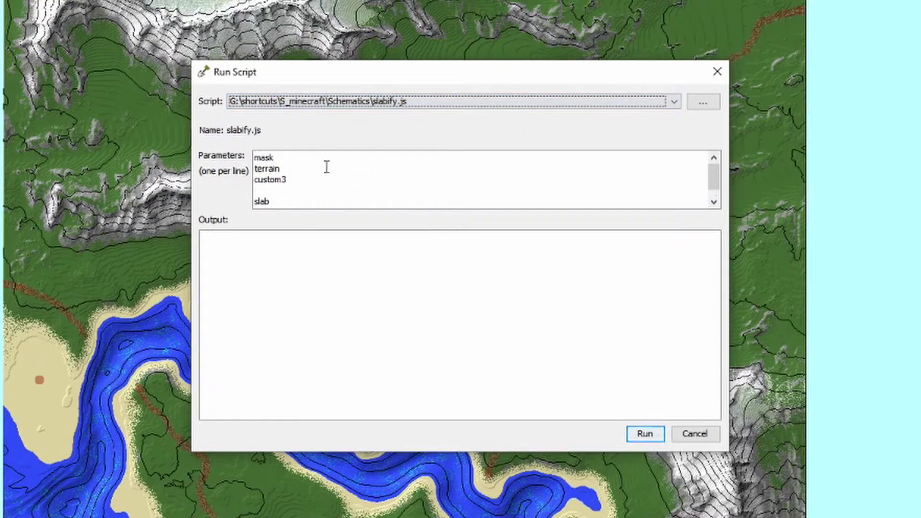
Add a 'thick' line above the mask parameter, run slabify.js, and close the window.
{"action": "left_click", "coordinate": [255, 158]}
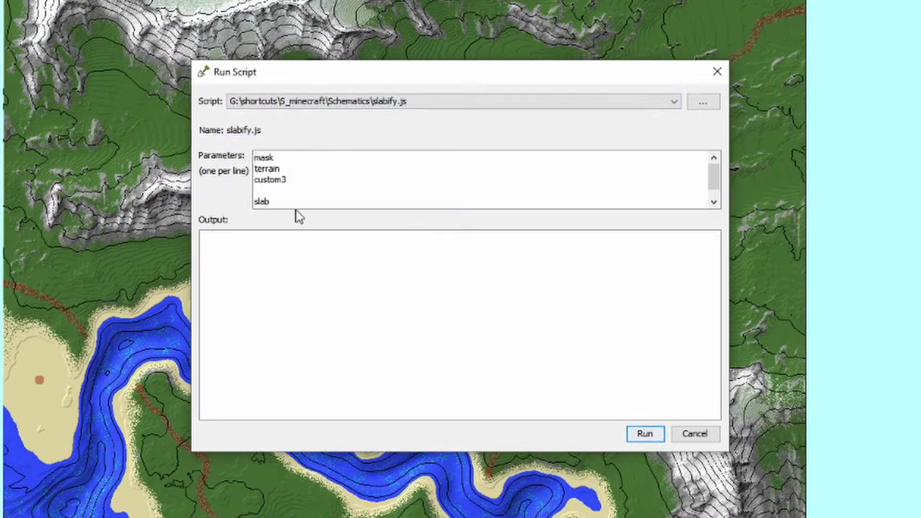
{"action": "key", "text": "Return"}
{"action": "key", "text": "Return"}
{"action": "key", "text": "Up"}
{"action": "key", "text": "Up"}
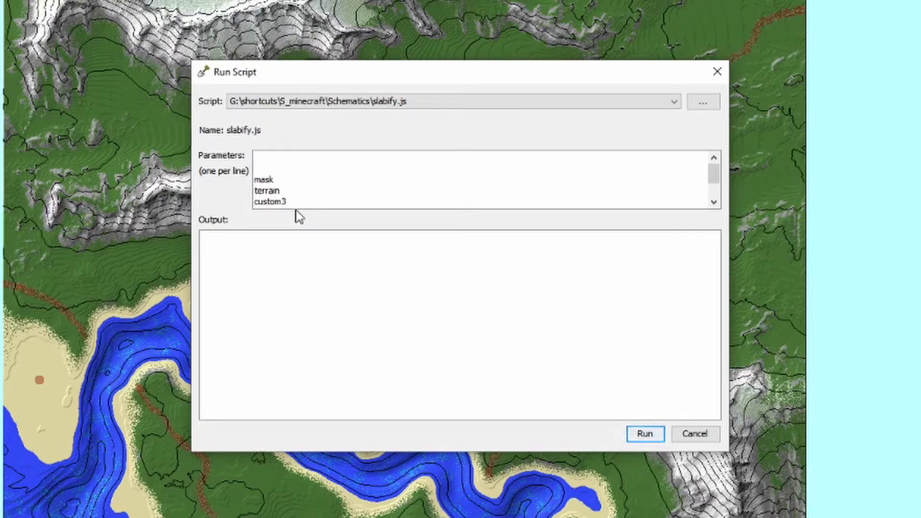
{"action": "type", "text": "thick"}
{"action": "left_click", "coordinate": [644, 434]}
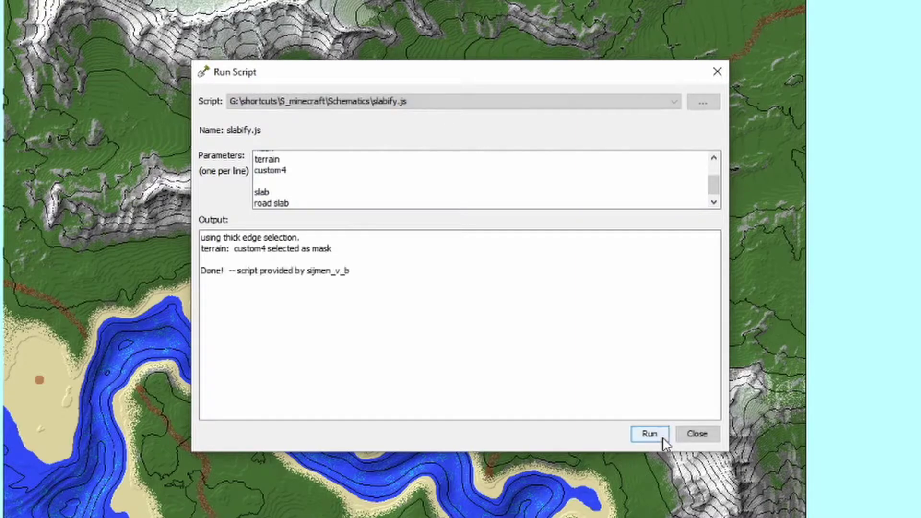
{"action": "left_click", "coordinate": [701, 435]}
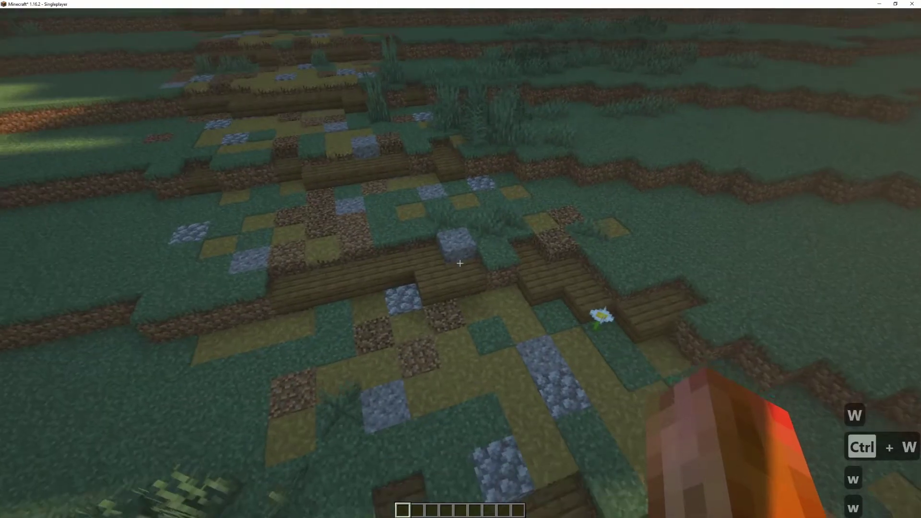
Walk through the re-exported world to inspect the thicker spruce slab steps.
{"action": "key", "text": "w"}
{"action": "key", "text": "w"}
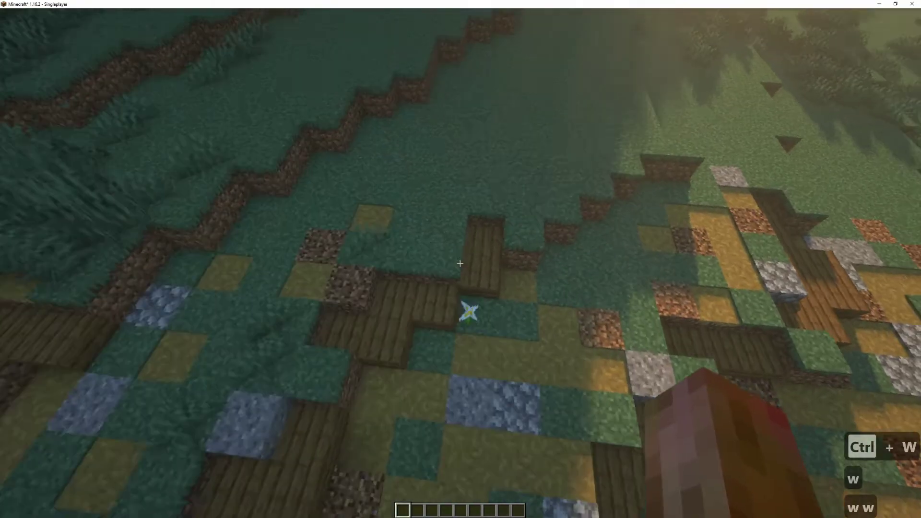
{"action": "key", "text": "d"}
{"action": "key", "text": "a"}
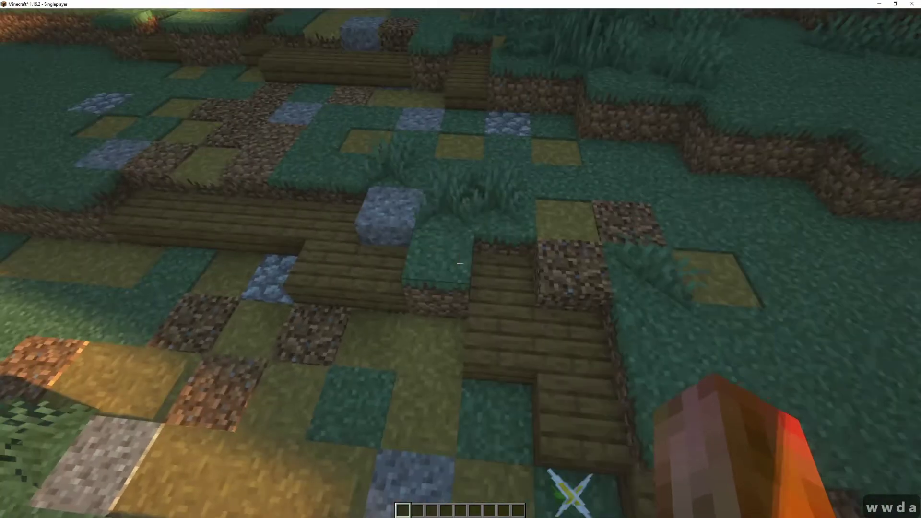
{"action": "key", "text": "a"}
{"action": "key", "text": "w"}
{"action": "key", "text": "w"}
{"action": "key", "text": "a"}
{"action": "key", "text": "d"}
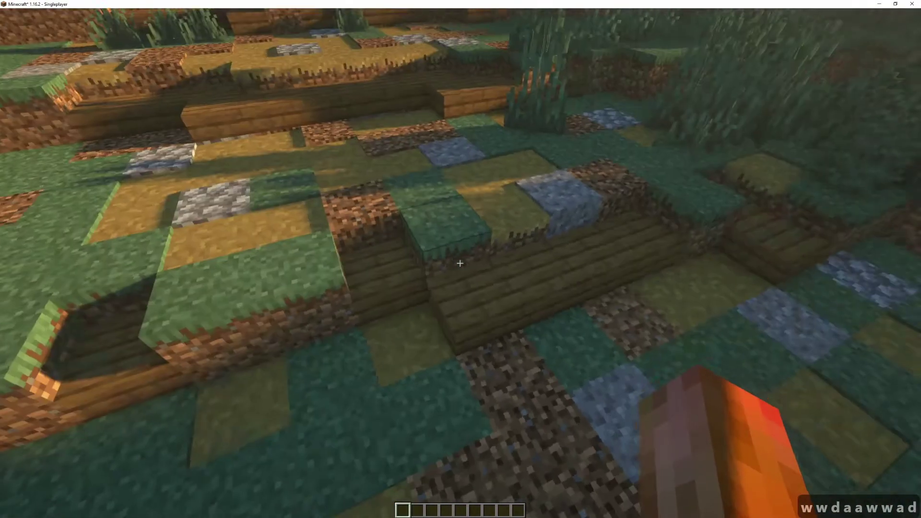
{"action": "key", "text": "w"}
{"action": "key", "text": "w"}
{"action": "key", "text": "a"}
{"action": "key", "text": "w"}
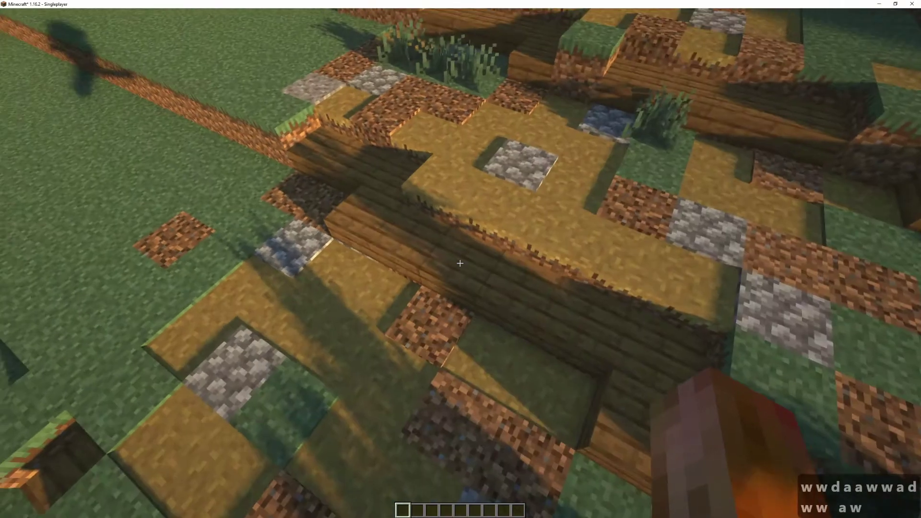
{"action": "key", "text": "w"}
{"action": "key", "text": "d"}
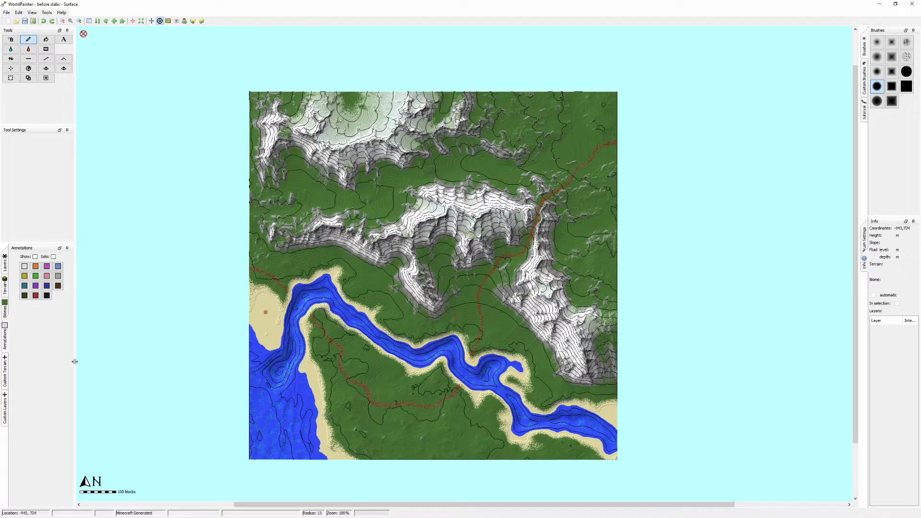
Make the Annotations layer visible from the Custom Layers panel.
{"action": "left_click", "coordinate": [5, 408]}
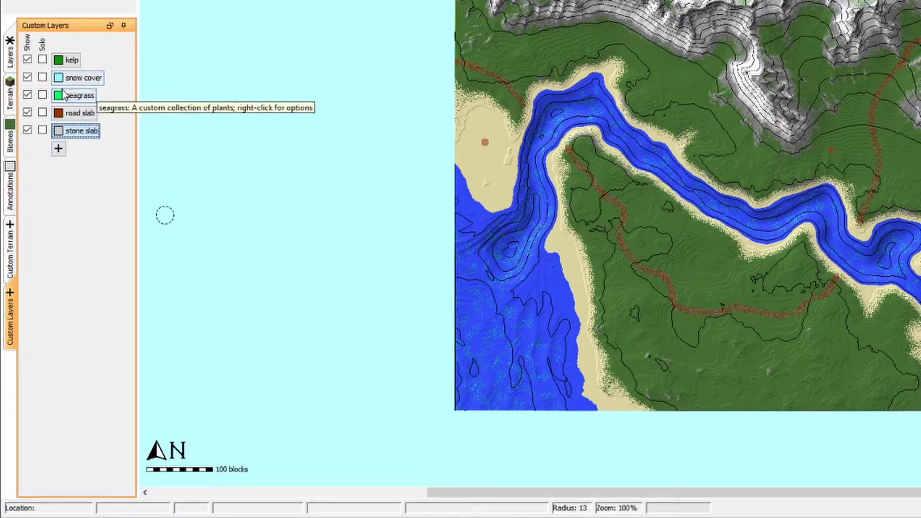
{"action": "left_click", "coordinate": [10, 190]}
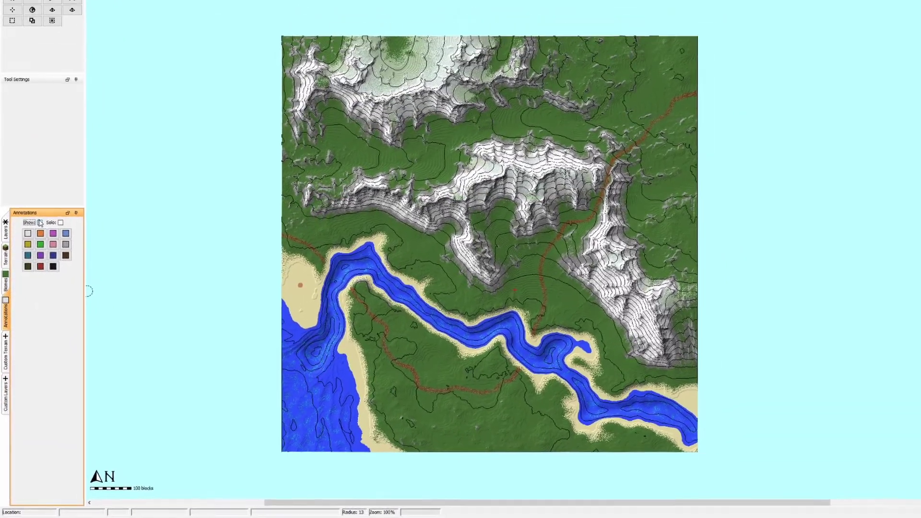
{"action": "left_click", "coordinate": [40, 223]}
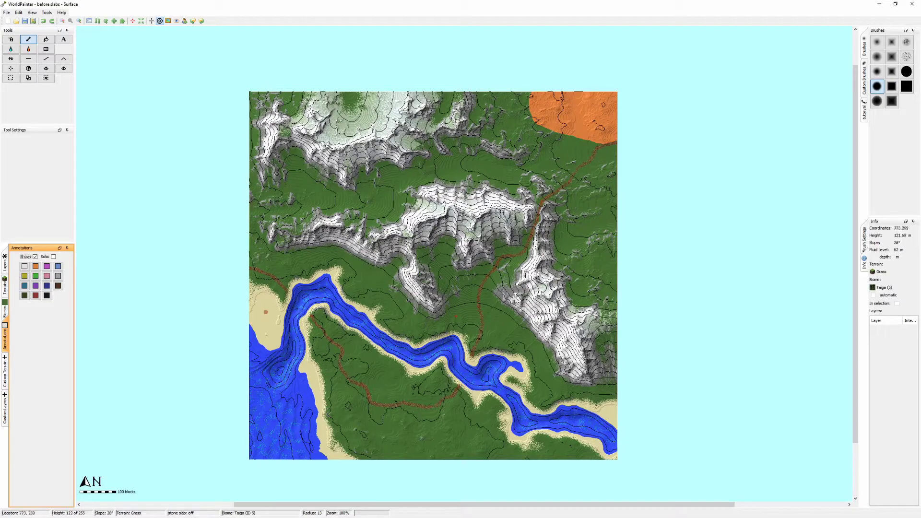
Start Run script with slabify.js and paste the previous parameter list.
{"action": "left_click", "coordinate": [47, 13]}
{"action": "left_click", "coordinate": [62, 53]}
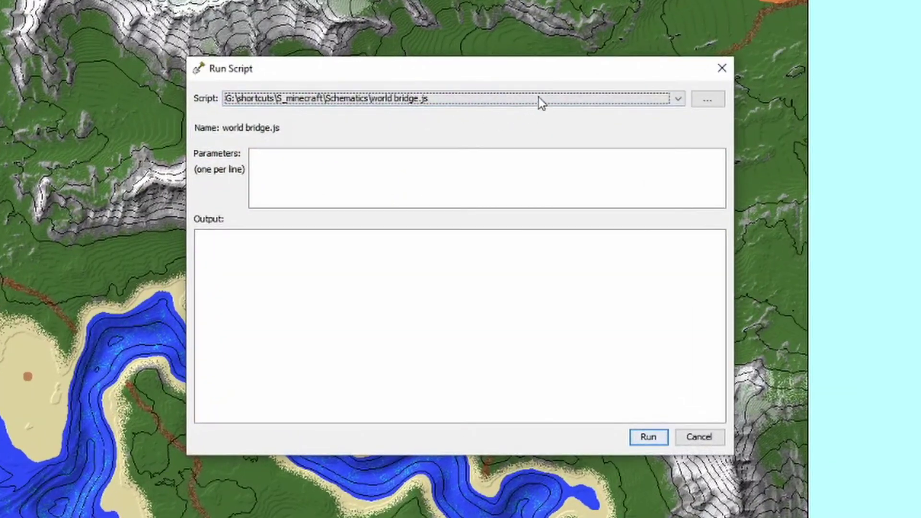
{"action": "left_click", "coordinate": [495, 186]}
{"action": "left_click", "coordinate": [451, 168]}
{"action": "left_click", "coordinate": [426, 172]}
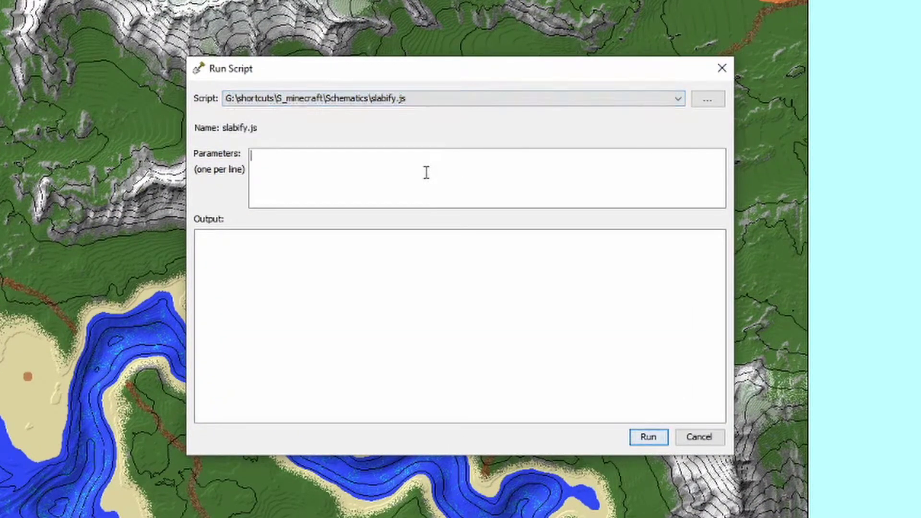
{"action": "type", "text": "thick  mask terrain custom4  slab road slab"}
Change the mask parameter to layer Annotations.
{"action": "scroll", "coordinate": [295, 195], "scroll_direction": "up", "scroll_amount": 1}
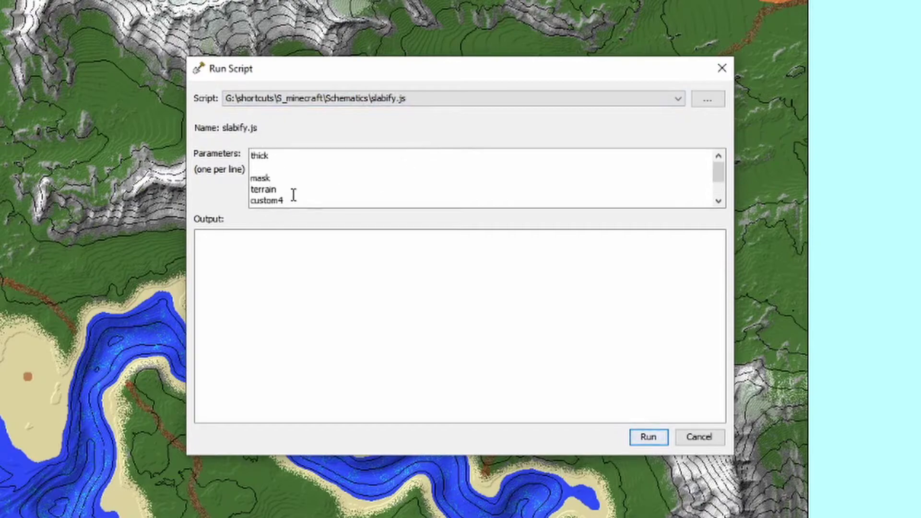
{"action": "left_click_drag", "start_coordinate": [294, 198], "coordinate": [231, 194]}
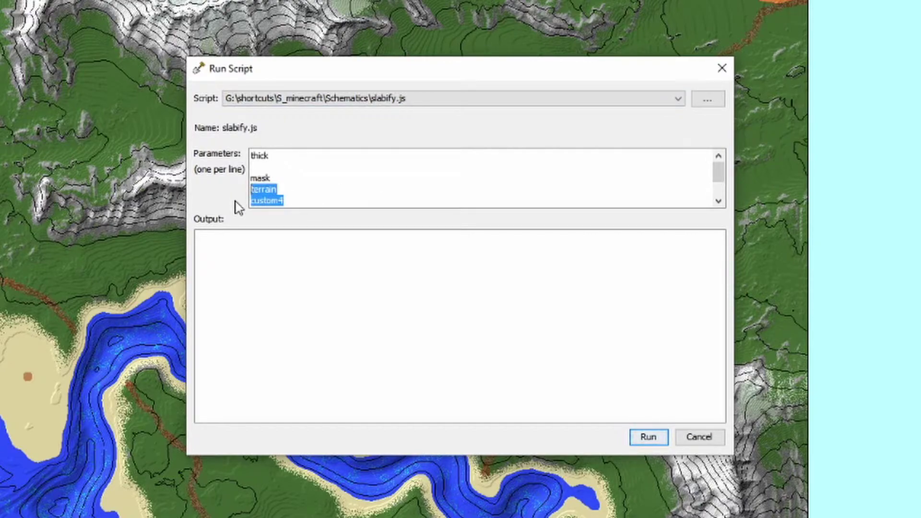
{"action": "type", "text": "layer"}
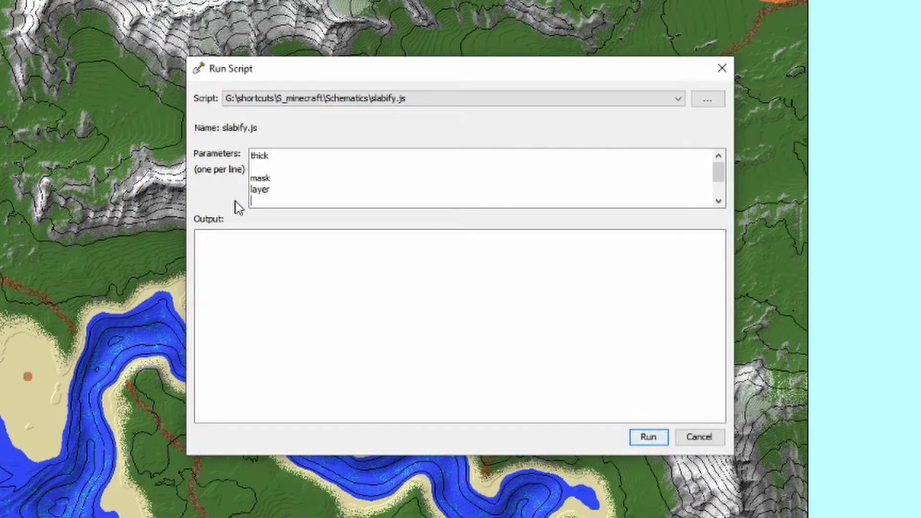
{"action": "key", "text": "Return"}
{"action": "type", "text": "Annotations"}
Set the slab layer to stone slab, run the script, and close the window.
{"action": "scroll", "coordinate": [360, 202], "scroll_direction": "down", "scroll_amount": 1}
{"action": "left_click_drag", "start_coordinate": [302, 200], "coordinate": [220, 202]}
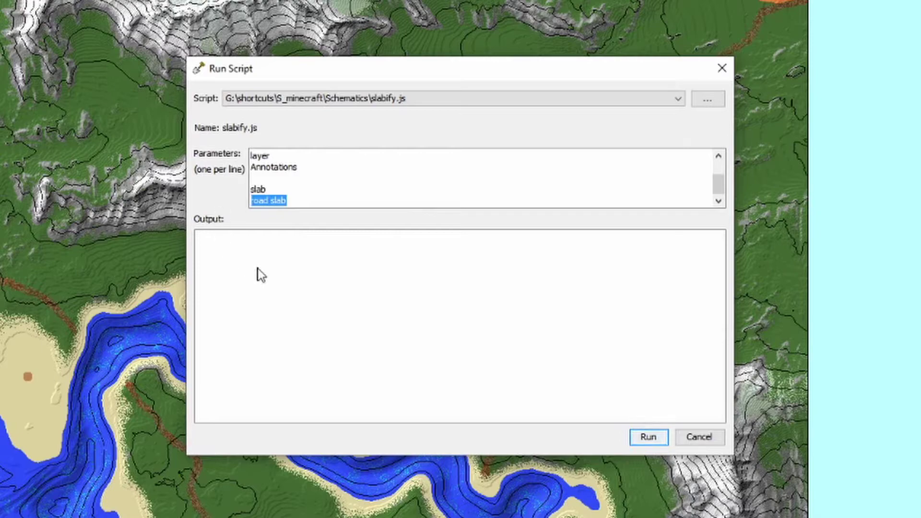
{"action": "type", "text": "stone"}
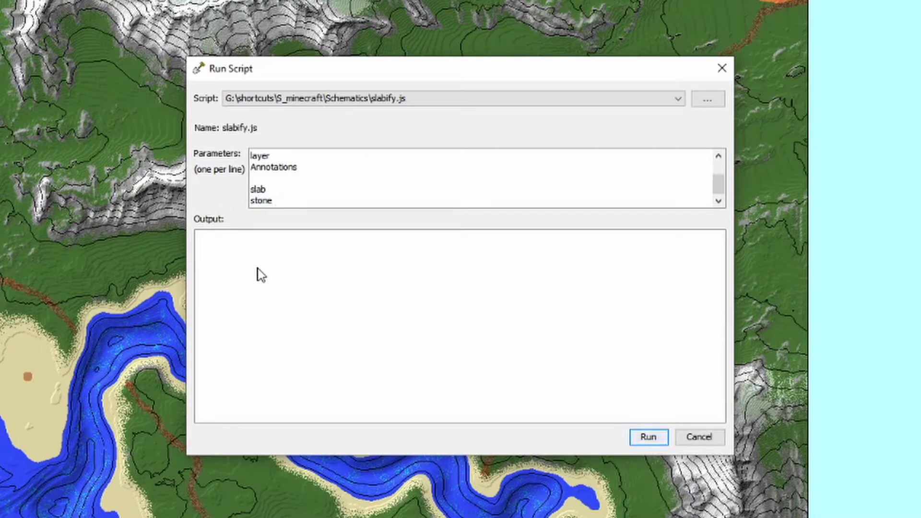
{"action": "type", "text": " slab"}
{"action": "left_click", "coordinate": [663, 438]}
{"action": "left_click", "coordinate": [648, 438]}
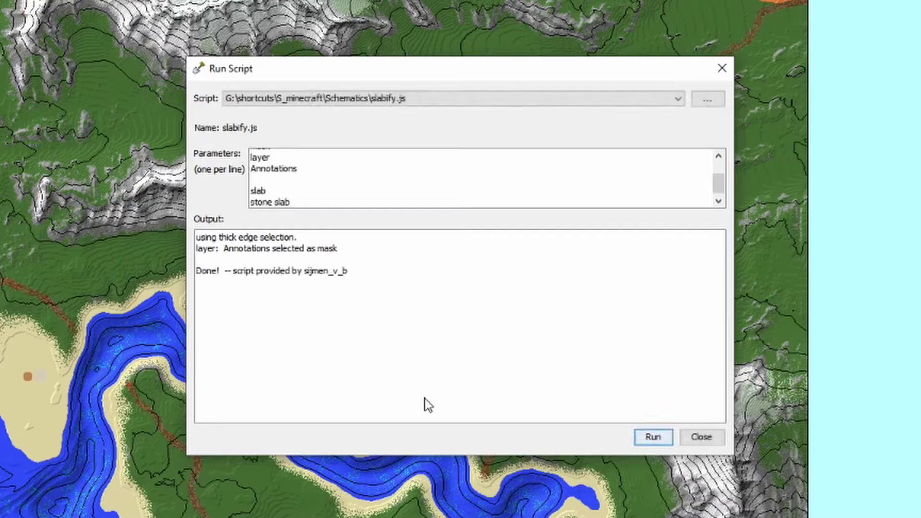
{"action": "left_click", "coordinate": [705, 438]}
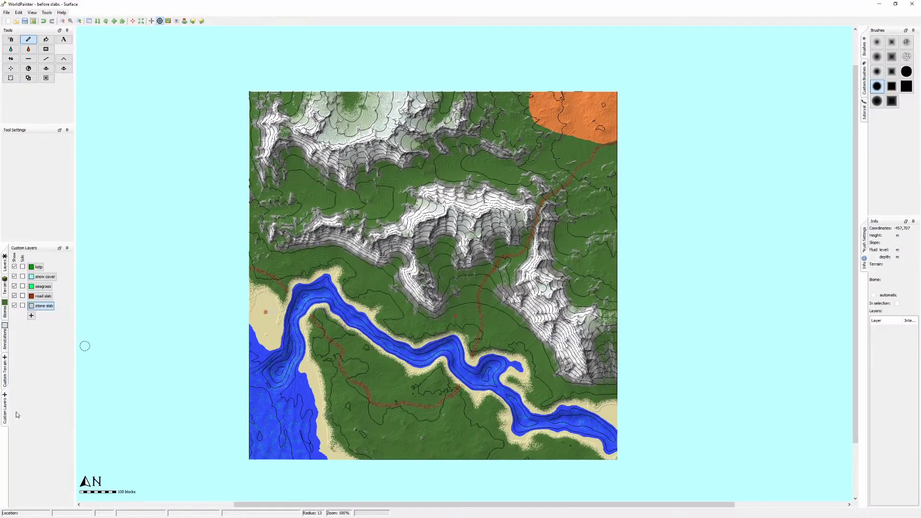
Untick Show in the Annotations panel to hide the orange annotated area.
{"action": "left_click", "coordinate": [5, 341]}
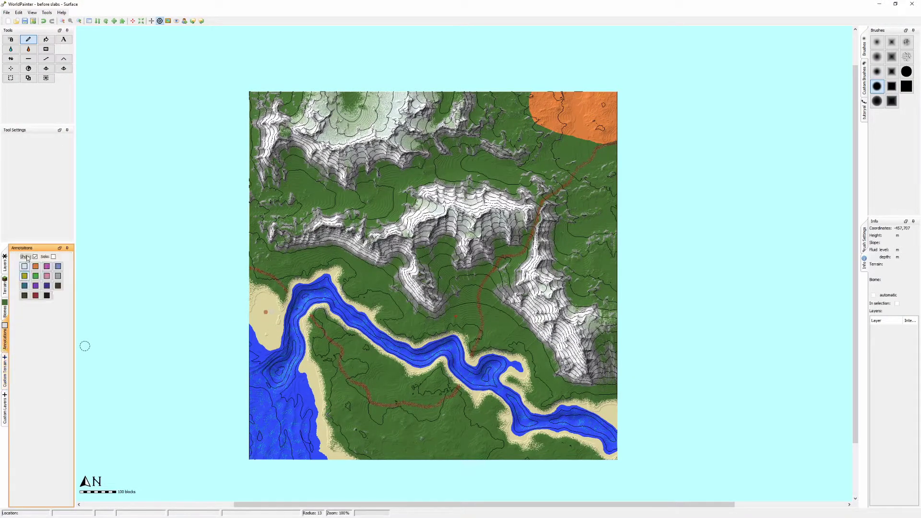
{"action": "left_click", "coordinate": [35, 257]}
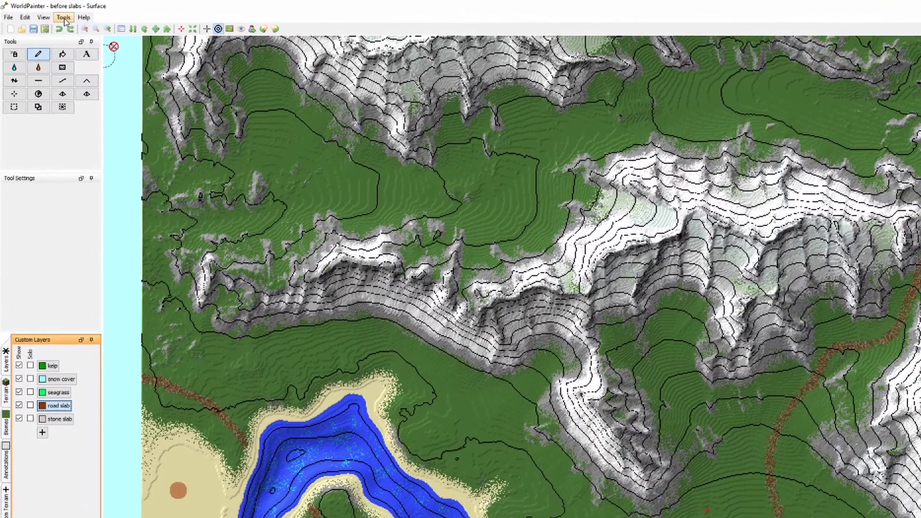
Start Run script and choose slabify.js from the recent scripts.
{"action": "left_click", "coordinate": [60, 16]}
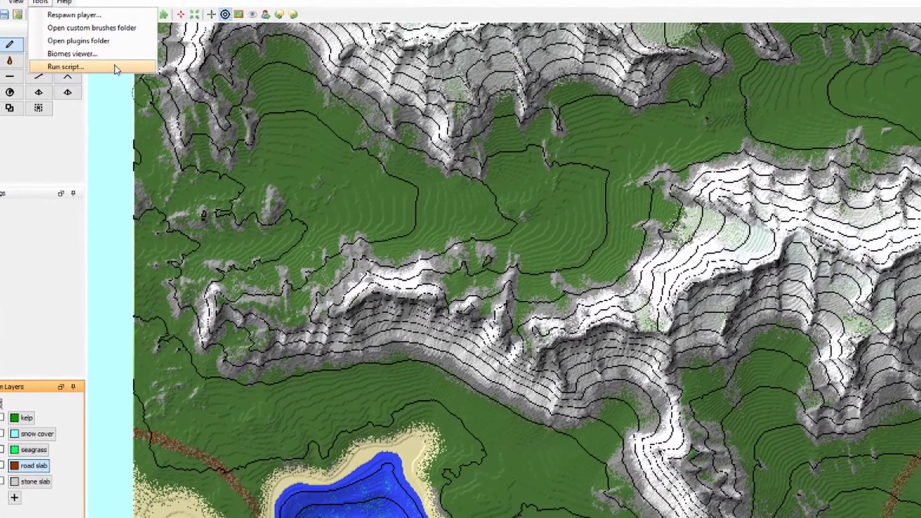
{"action": "left_click", "coordinate": [116, 70]}
{"action": "left_click", "coordinate": [537, 140]}
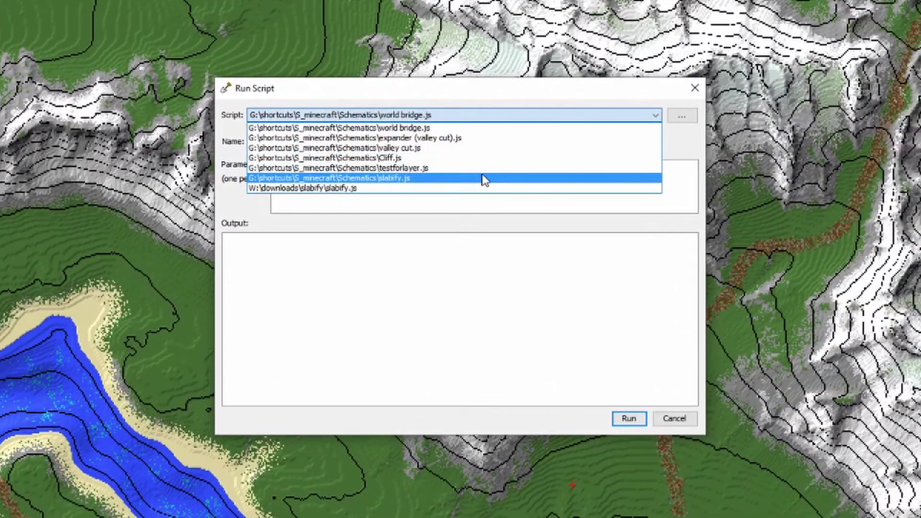
{"action": "left_click", "coordinate": [504, 187]}
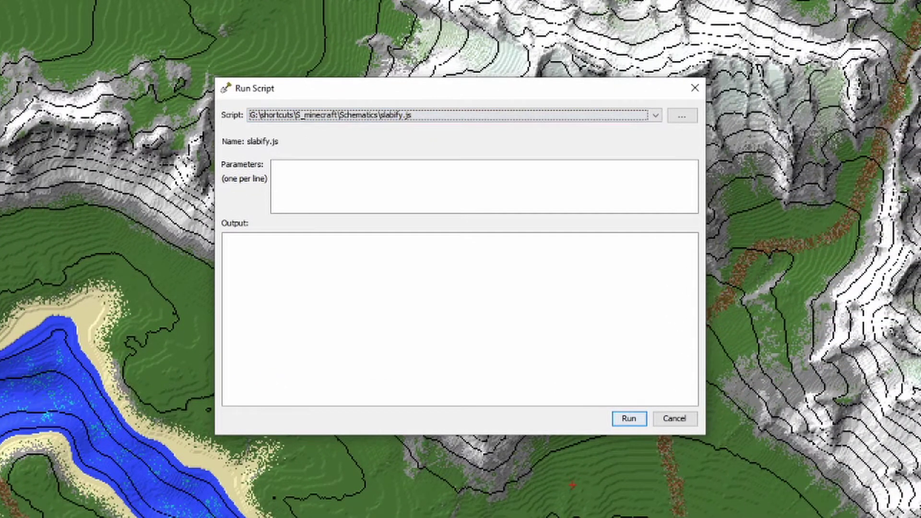
{"action": "left_click", "coordinate": [292, 271]}
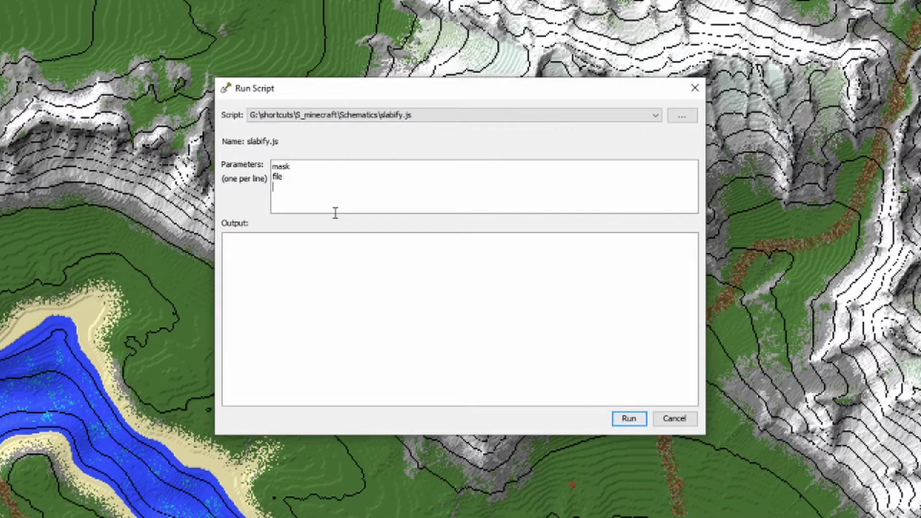
Paste the mask.png file path as the mask, removing its surrounding quotes.
{"action": "type", "text": "\"G:\\shortcuts\\S_minecraft\\Schematics\\slabify\\mask.png\""}
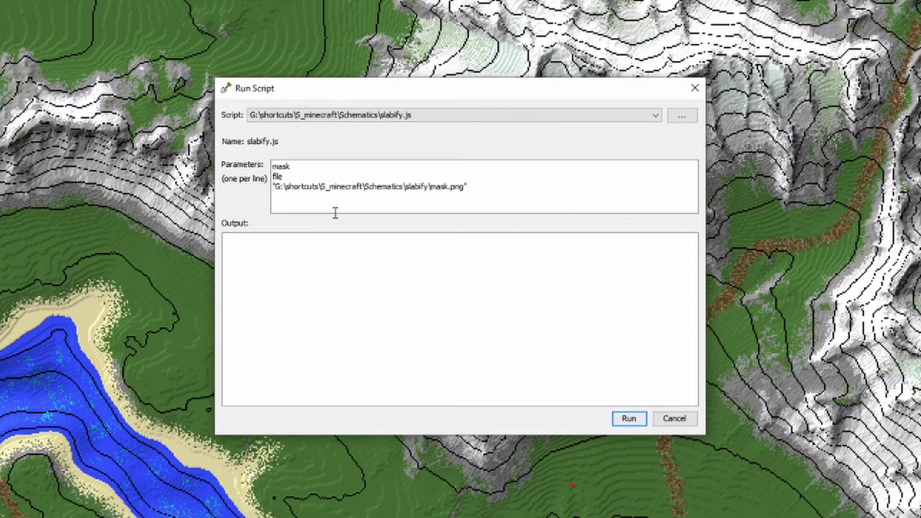
{"action": "key", "text": "BackSpace"}
{"action": "key", "text": "Delete"}
{"action": "left_click", "coordinate": [495, 187]}
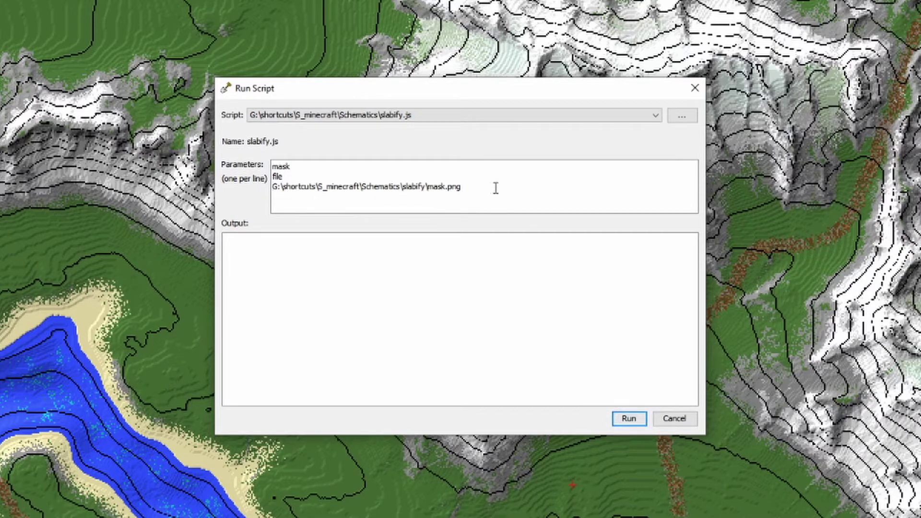
Add slab set to road slab, run the script, and close the window.
{"action": "key", "text": "Return"}
{"action": "key", "text": "Return"}
{"action": "type", "text": "slab"}
{"action": "key", "text": "Return"}
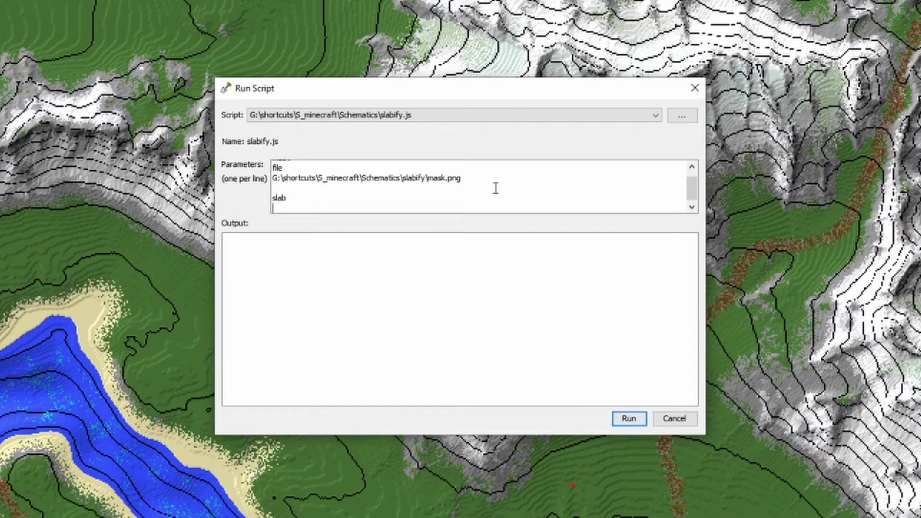
{"action": "type", "text": "road slab"}
{"action": "left_click", "coordinate": [629, 419]}
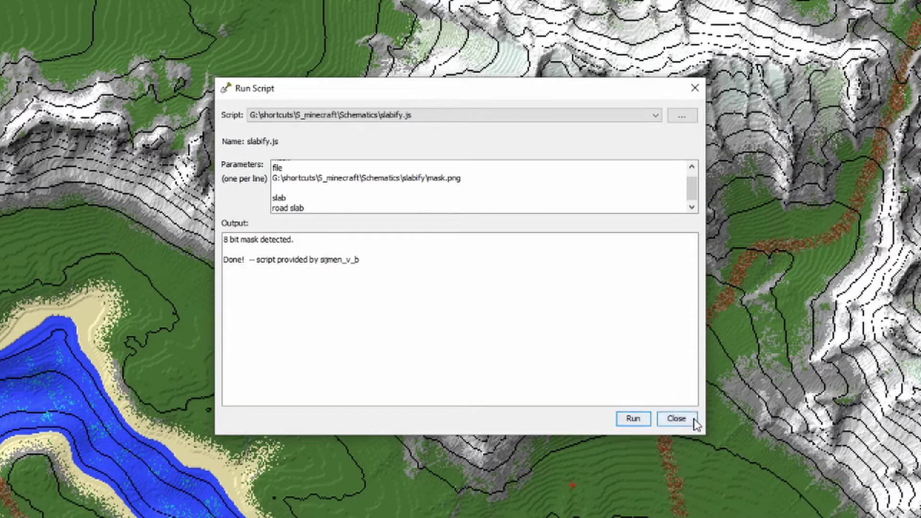
{"action": "left_click", "coordinate": [416, 199]}
{"action": "key", "text": "ctrl+a"}
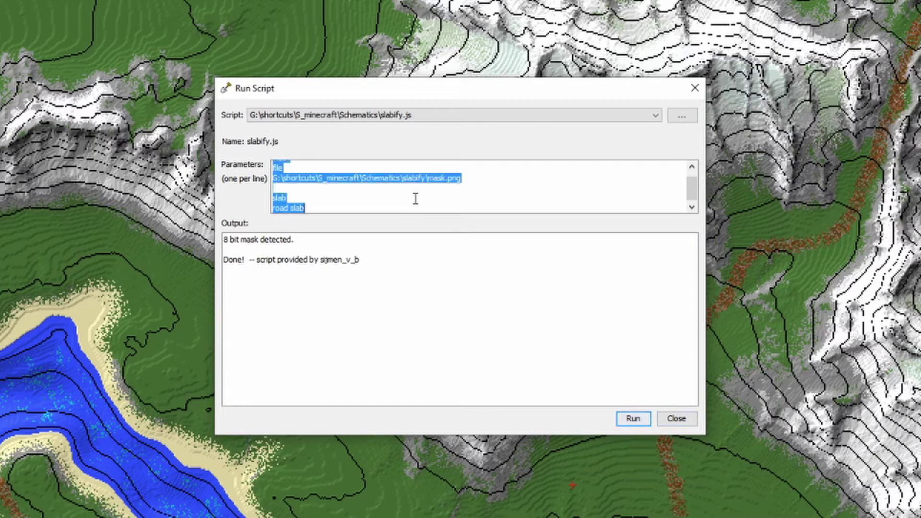
{"action": "left_click", "coordinate": [676, 419]}
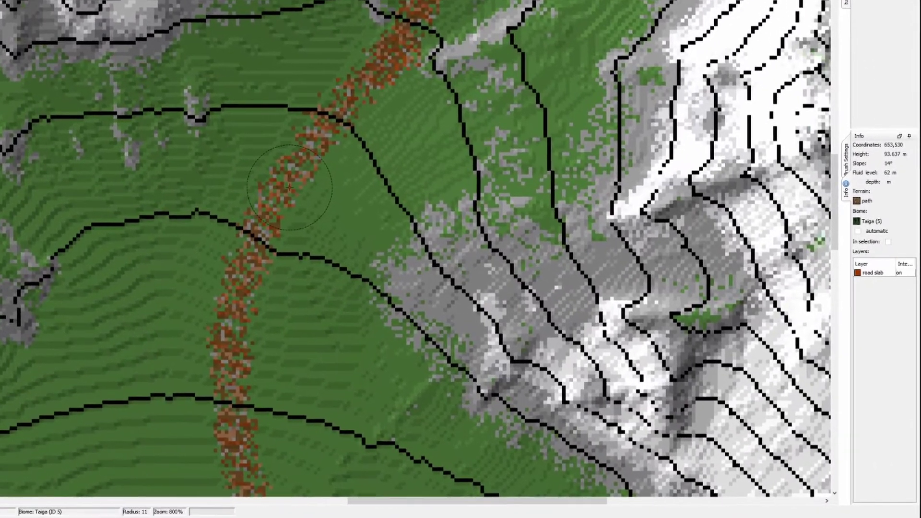
{"action": "scroll", "coordinate": [254, 169], "scroll_direction": "down", "scroll_amount": 3}
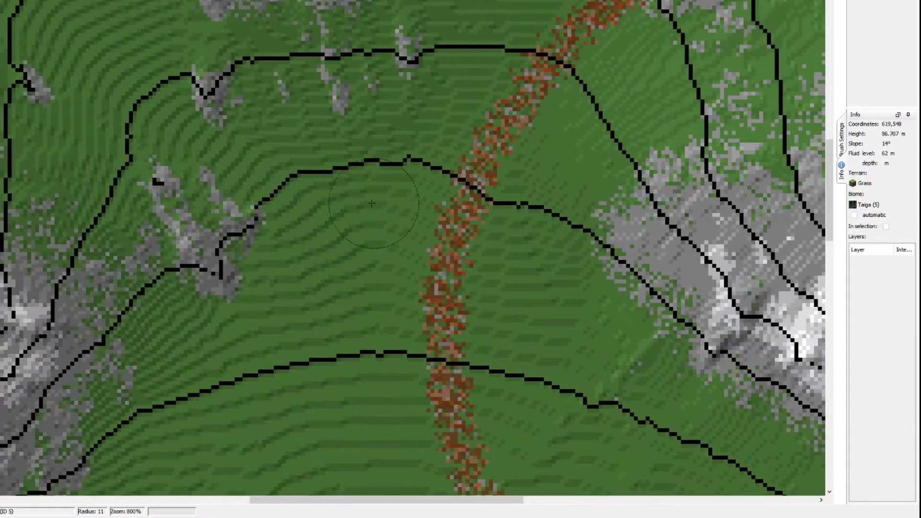
{"action": "scroll", "coordinate": [191, 246], "scroll_direction": "down", "scroll_amount": 1}
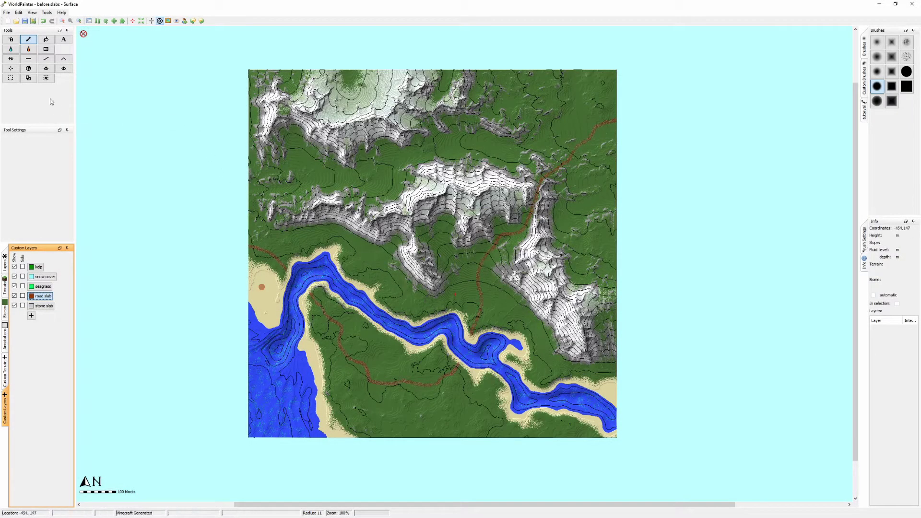
Run slabify.js with the parameter help and dismiss the error message.
{"action": "left_click", "coordinate": [46, 12]}
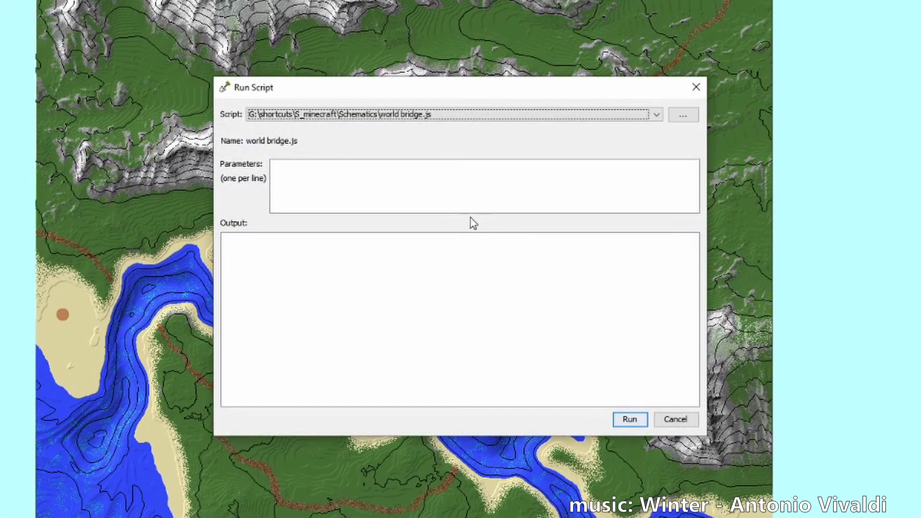
{"action": "left_click", "coordinate": [469, 199]}
{"action": "type", "text": "help"}
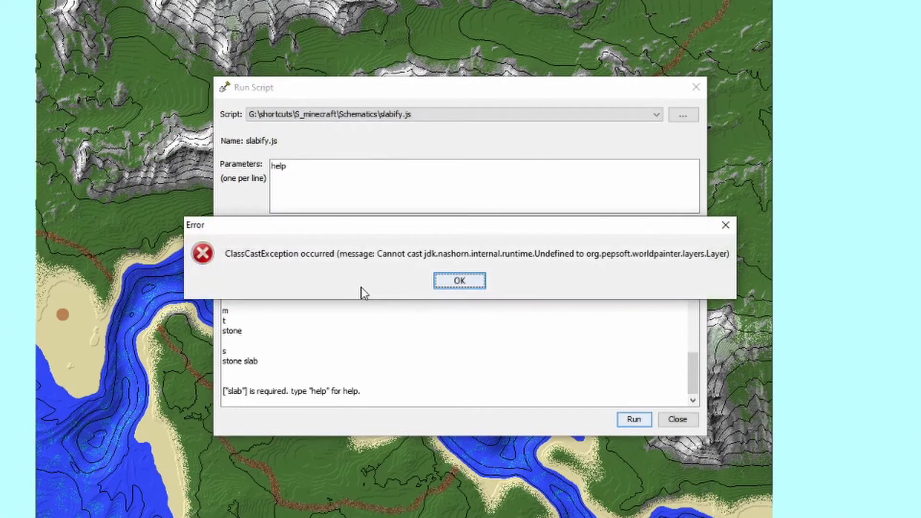
{"action": "left_click", "coordinate": [468, 288]}
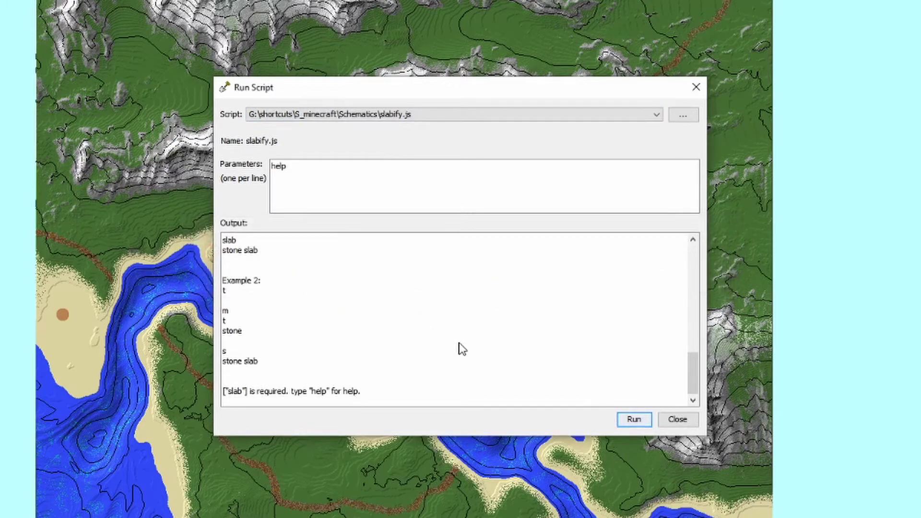
Scroll the help output, highlighting the word mask and the Example 1 lines.
{"action": "scroll", "coordinate": [376, 315], "scroll_direction": "up", "scroll_amount": 12}
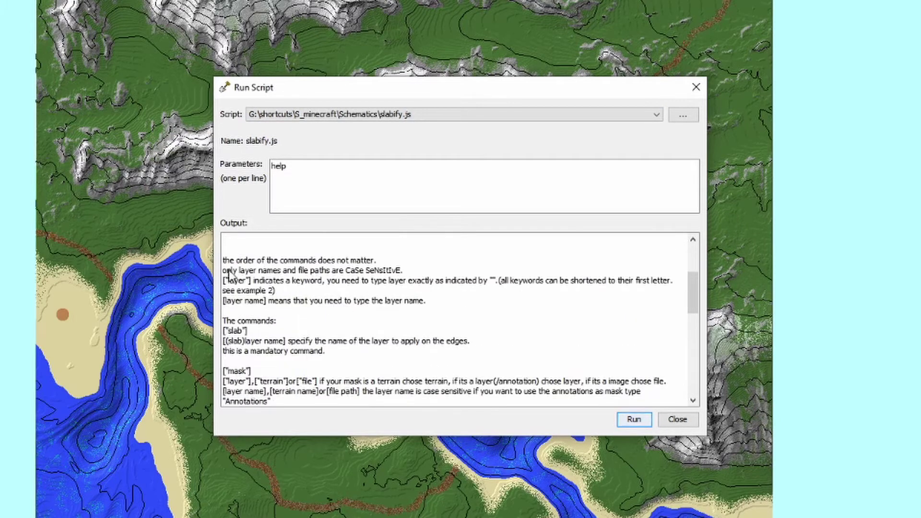
{"action": "scroll", "coordinate": [245, 331], "scroll_direction": "down", "scroll_amount": 6}
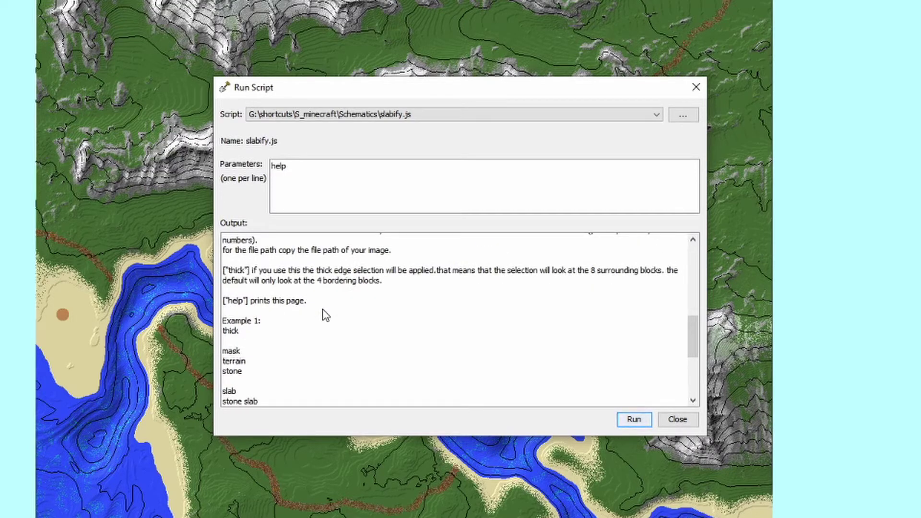
{"action": "scroll", "coordinate": [324, 314], "scroll_direction": "down", "scroll_amount": 2}
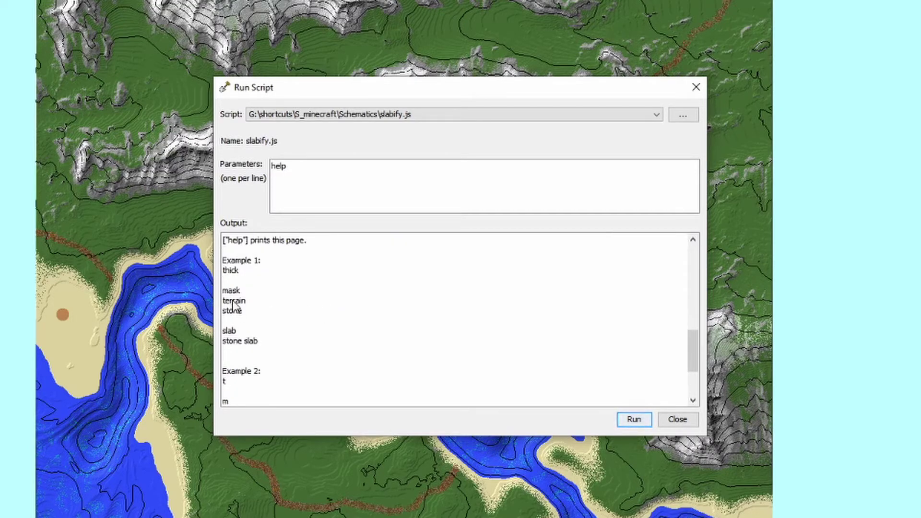
{"action": "left_click_drag", "start_coordinate": [241, 292], "coordinate": [234, 270]}
{"action": "left_click", "coordinate": [222, 290]}
{"action": "double_click", "coordinate": [233, 290]}
{"action": "left_click", "coordinate": [242, 300]}
{"action": "left_click", "coordinate": [268, 313]}
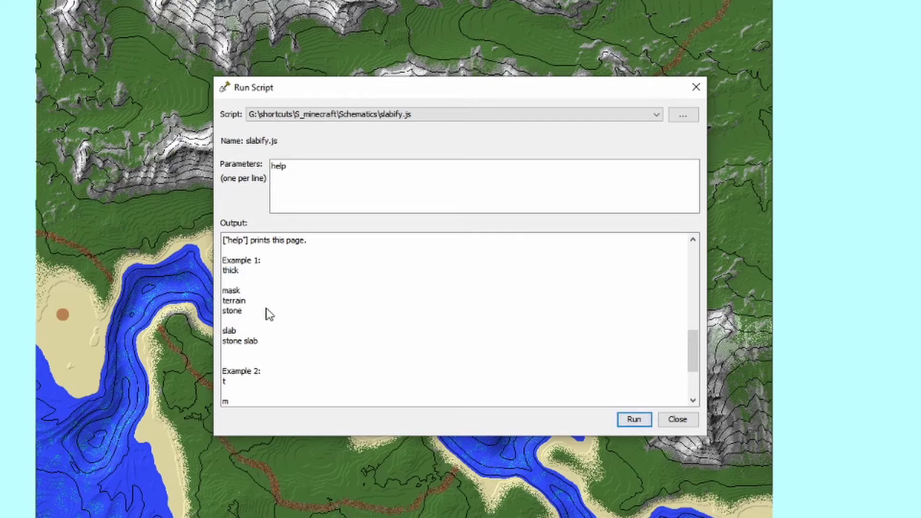
Read Examples 1 and 2, highlighting mask and the short forms m and t.
{"action": "scroll", "coordinate": [242, 326], "scroll_direction": "down", "scroll_amount": 1}
{"action": "scroll", "coordinate": [252, 356], "scroll_direction": "down", "scroll_amount": 1}
{"action": "scroll", "coordinate": [246, 341], "scroll_direction": "up", "scroll_amount": 2}
{"action": "double_click", "coordinate": [233, 291]}
{"action": "scroll", "coordinate": [263, 350], "scroll_direction": "down", "scroll_amount": 3}
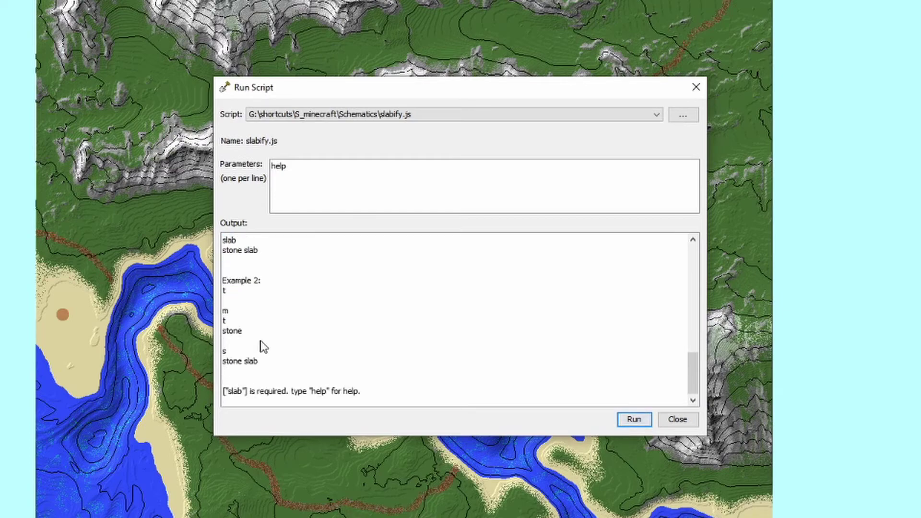
{"action": "double_click", "coordinate": [225, 311]}
{"action": "double_click", "coordinate": [223, 321]}
{"action": "left_click", "coordinate": [226, 372]}
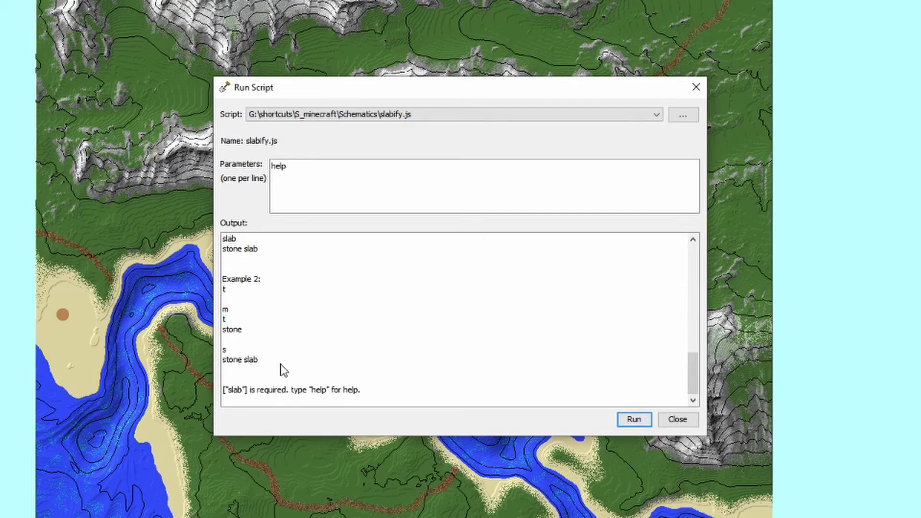
{"action": "scroll", "coordinate": [282, 370], "scroll_direction": "up", "scroll_amount": 15}
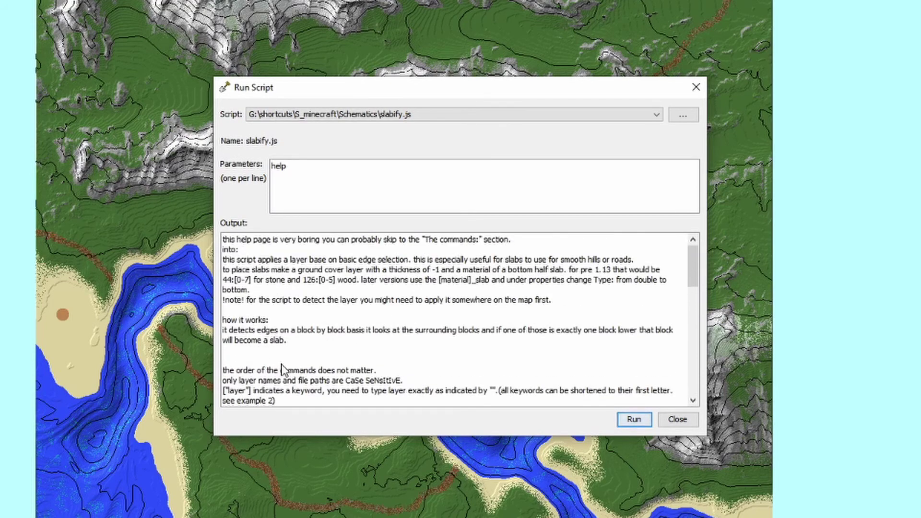